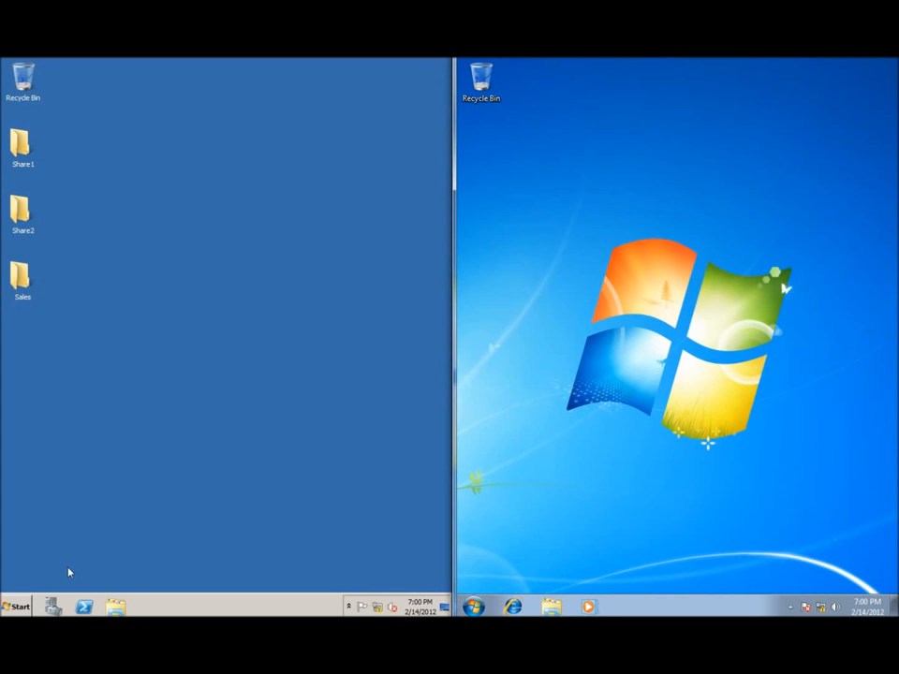
Step: Open the Group Policy Management console on the server
left_click(12, 603)
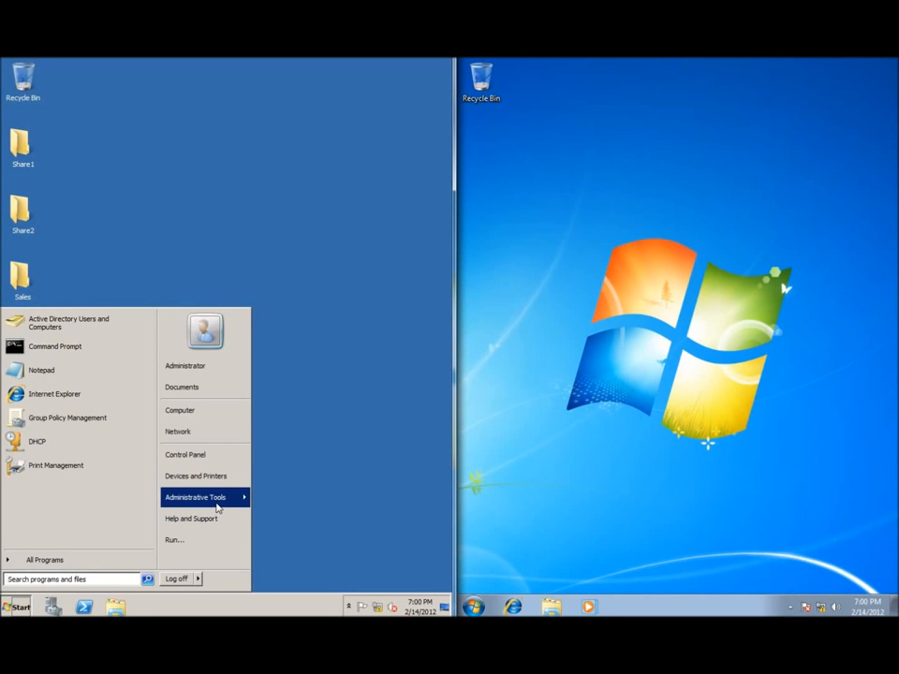
mouse_move(217, 507)
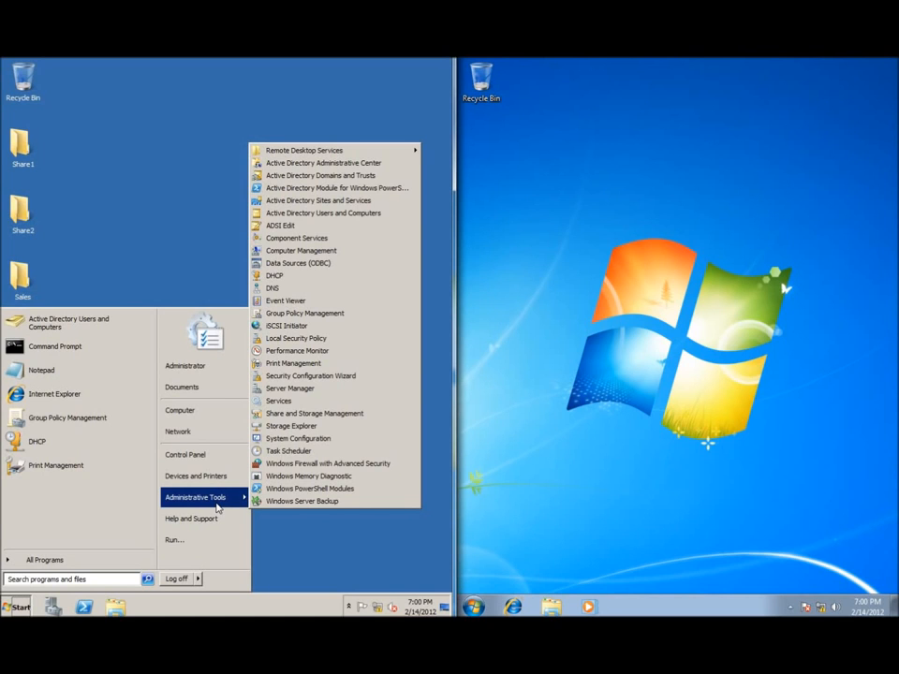
left_click(298, 313)
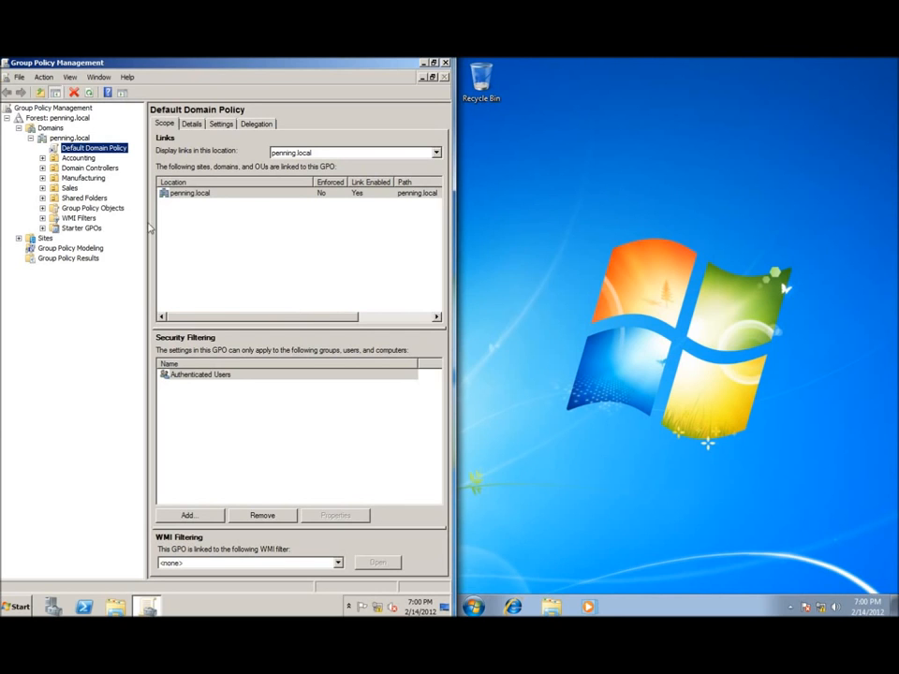
Step: Expand the forest and its domains down to penning.local and select the Default Domain Policy link, acknowledging the GPO link notice
left_click(7, 118)
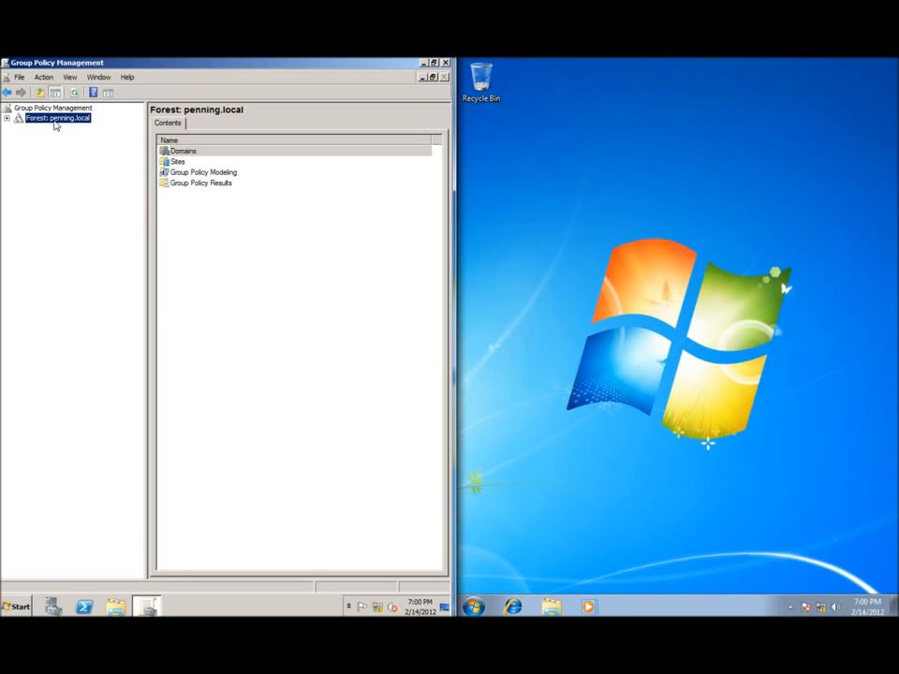
left_click(7, 119)
left_click(42, 129)
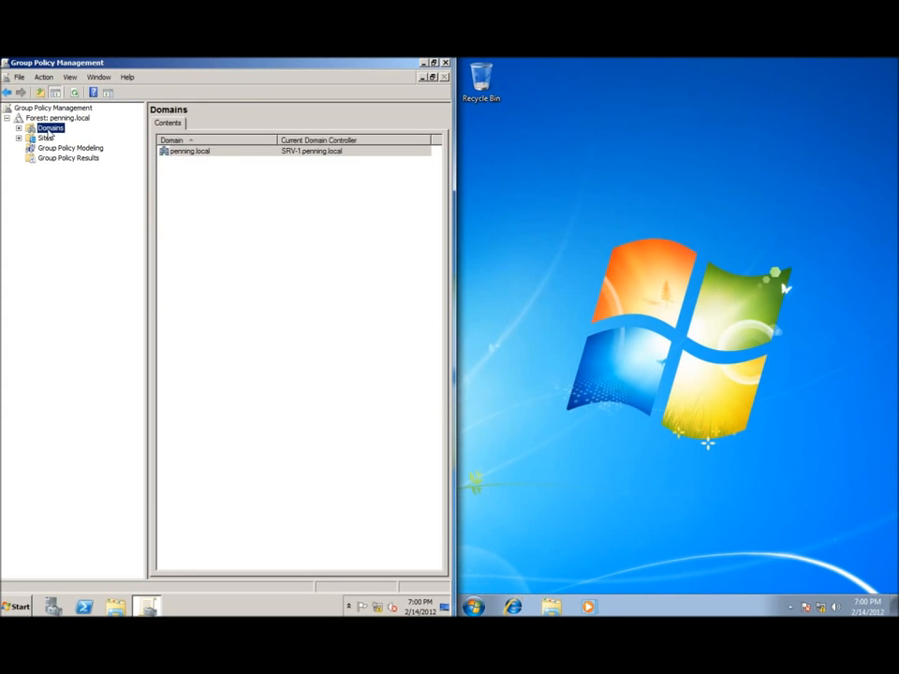
left_click(19, 128)
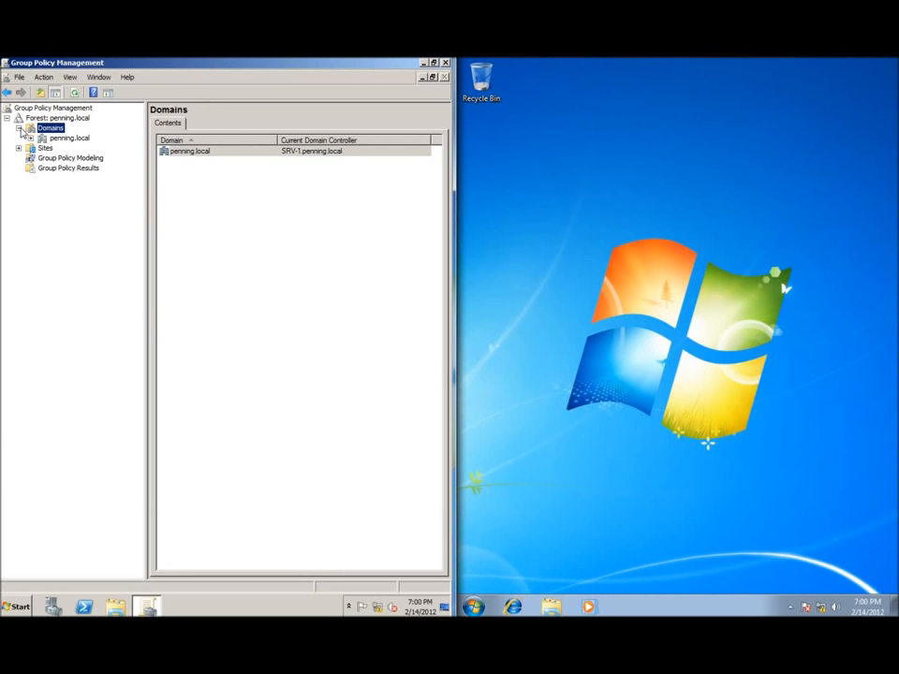
left_click(60, 139)
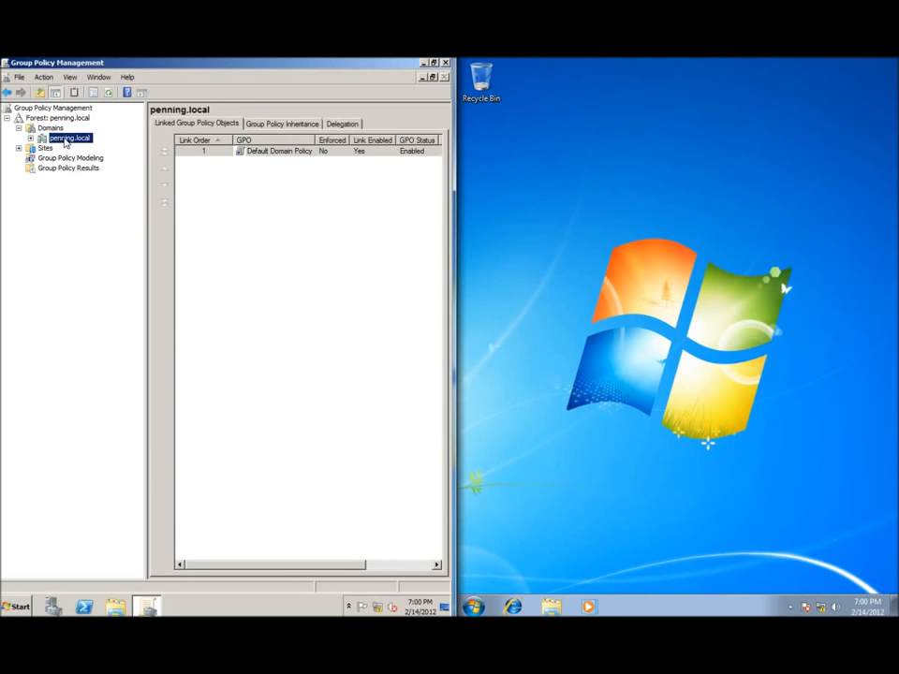
left_click(30, 138)
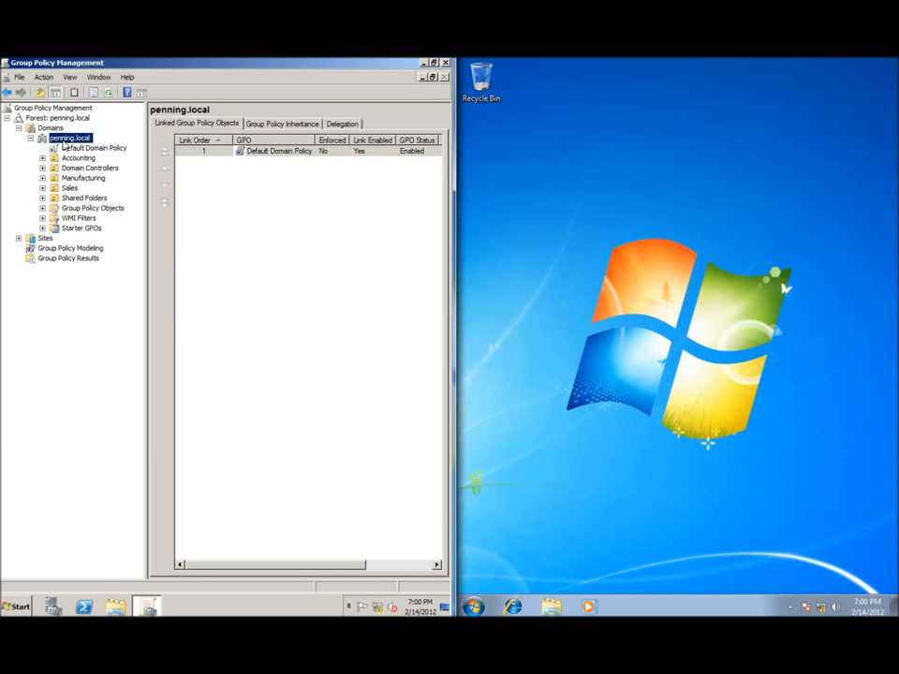
left_click(79, 149)
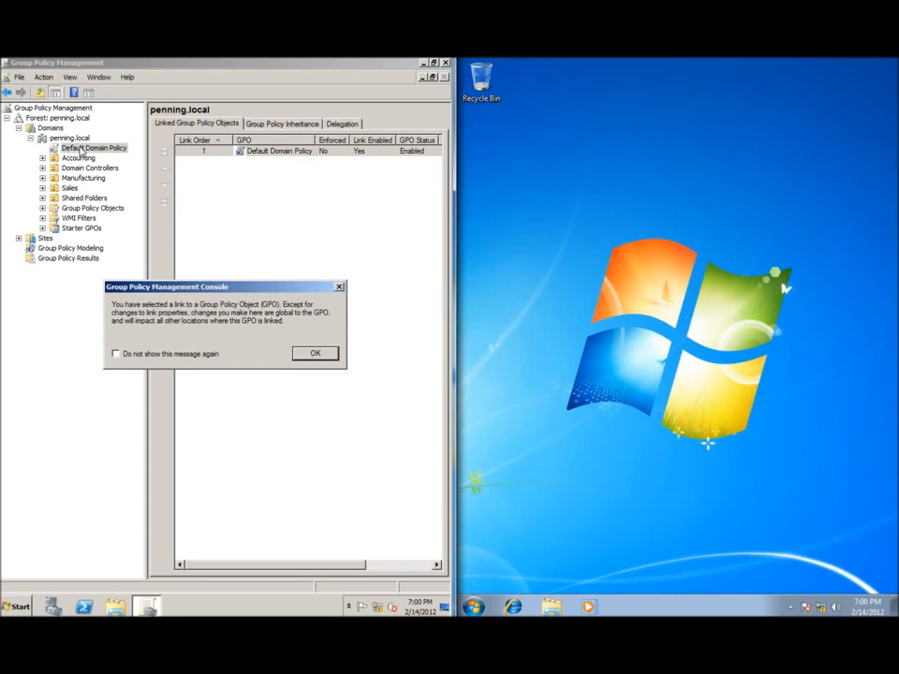
left_click(311, 355)
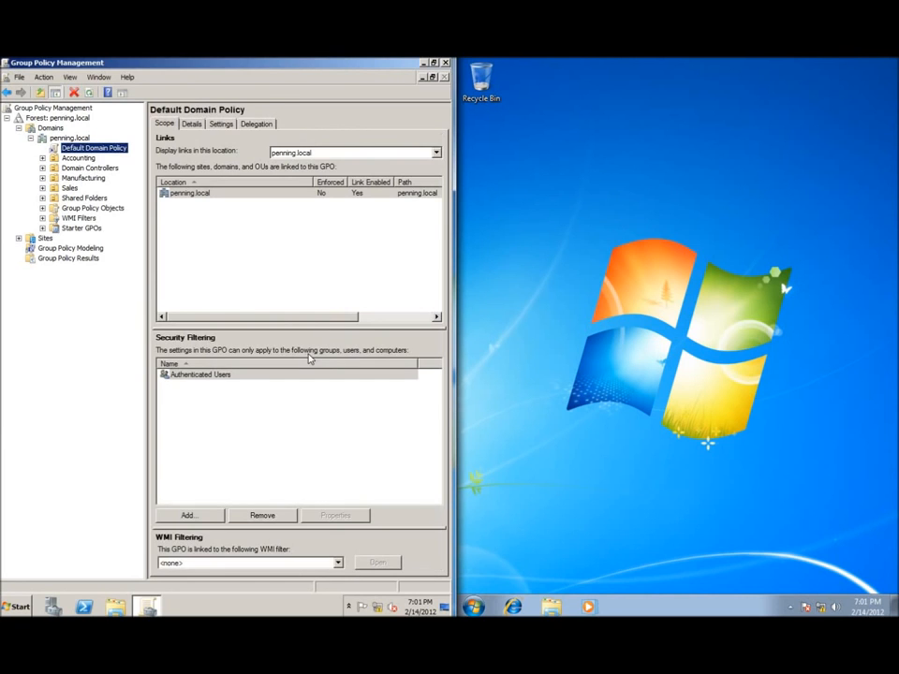
Step: Review the Default Domain Policy's settings report, examining the password history, maximum and minimum password age, and minimum password length
left_click(221, 126)
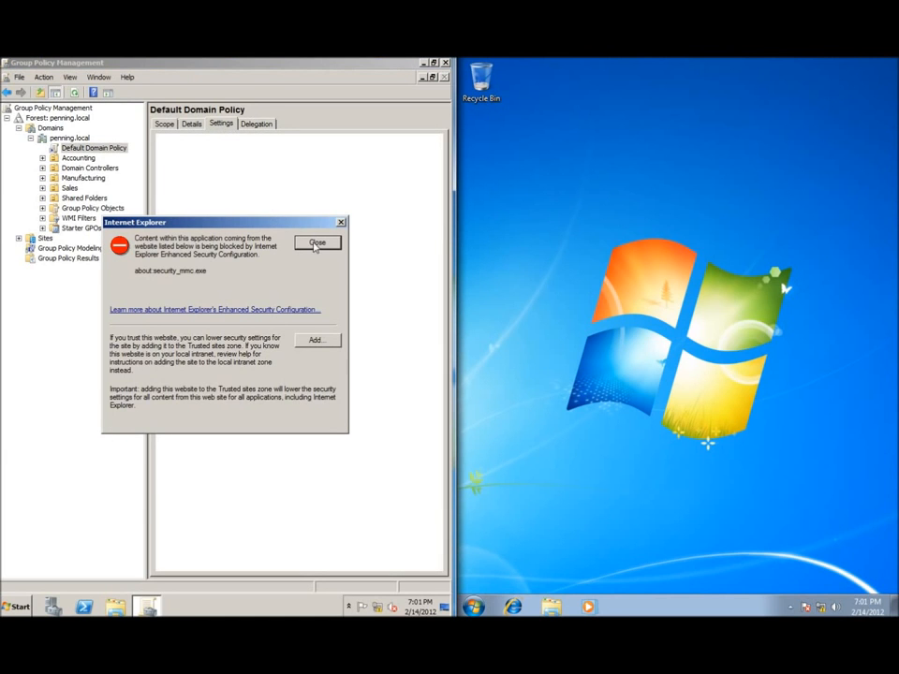
left_click(318, 244)
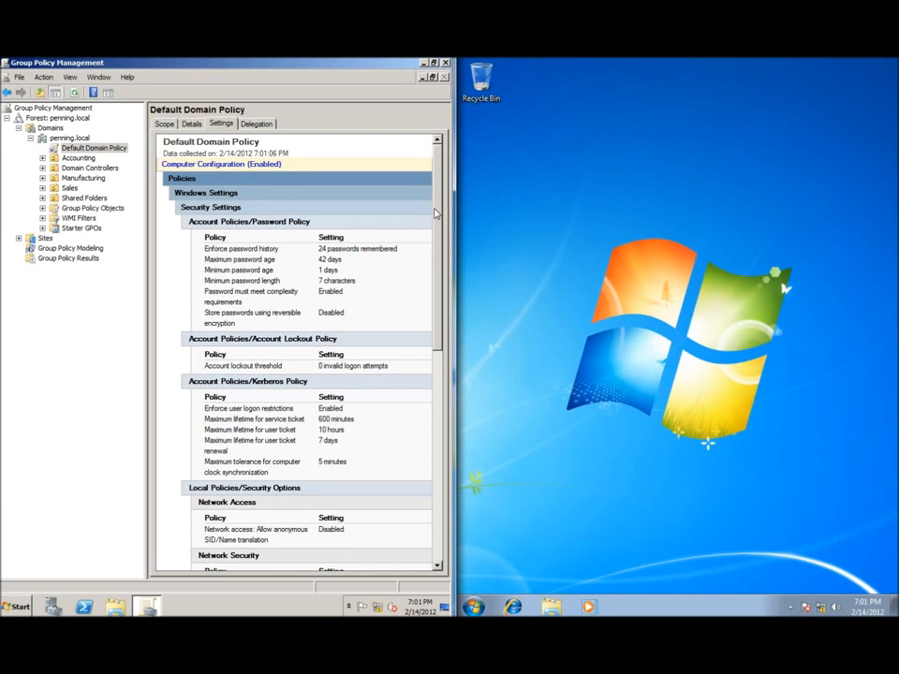
scroll(437, 229, "down", 1)
left_click_drag(437, 225, 435, 289)
scroll(390, 270, "up", 3)
left_click_drag(319, 250, 397, 251)
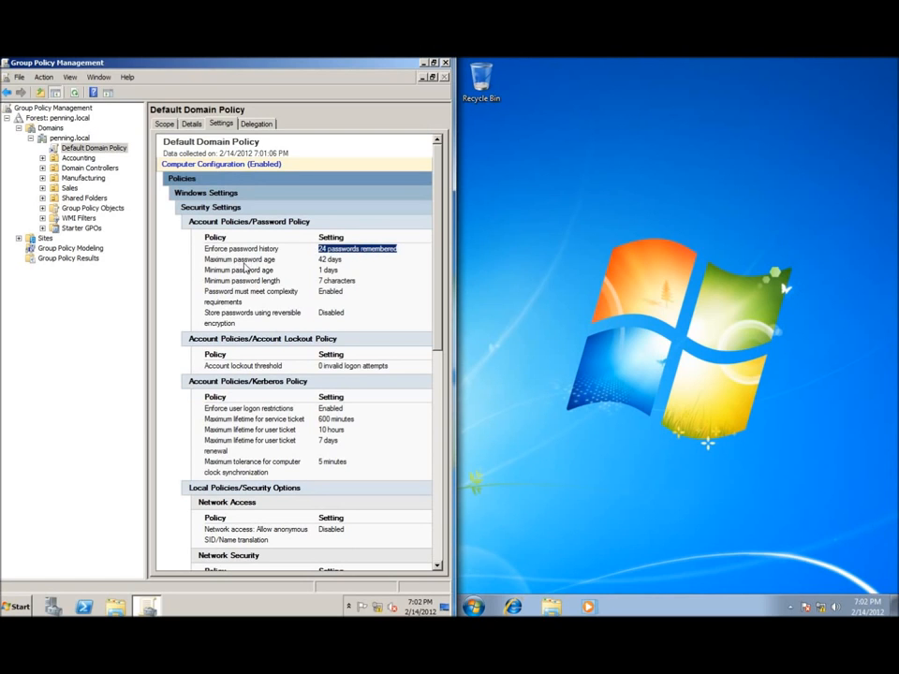
triple_click(322, 260)
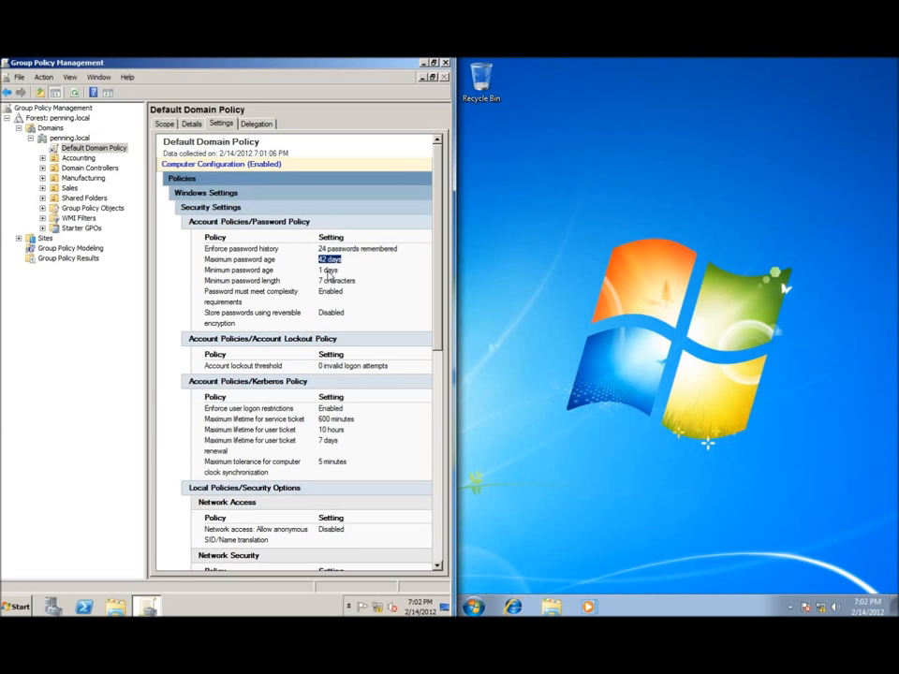
triple_click(328, 271)
left_click(236, 284)
left_click_drag(320, 282, 354, 281)
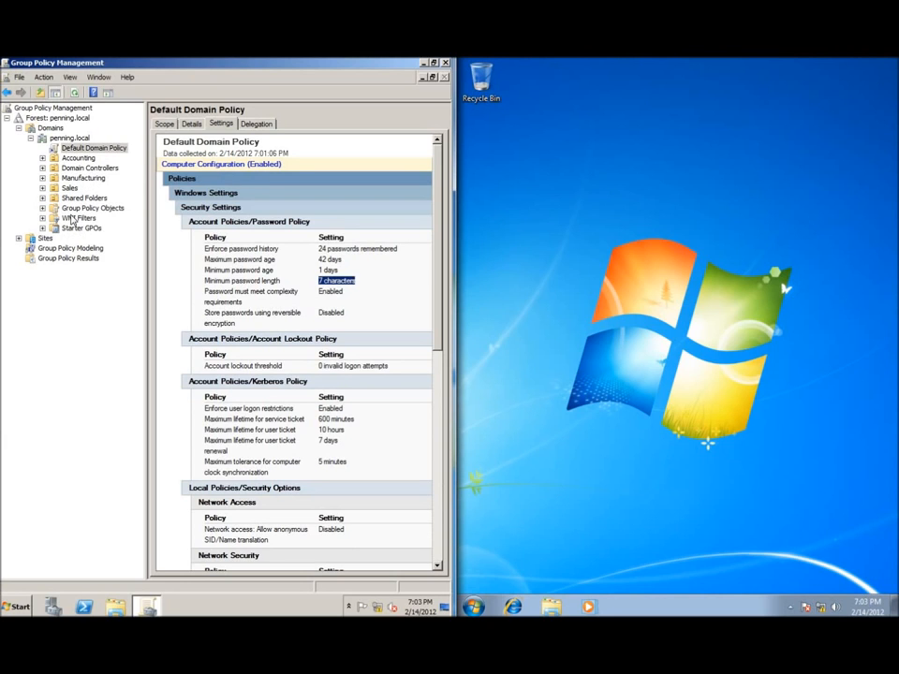
Step: Open the Default Domain Policy for editing and move the editor window down to uncover the policy tree behind it
right_click(81, 150)
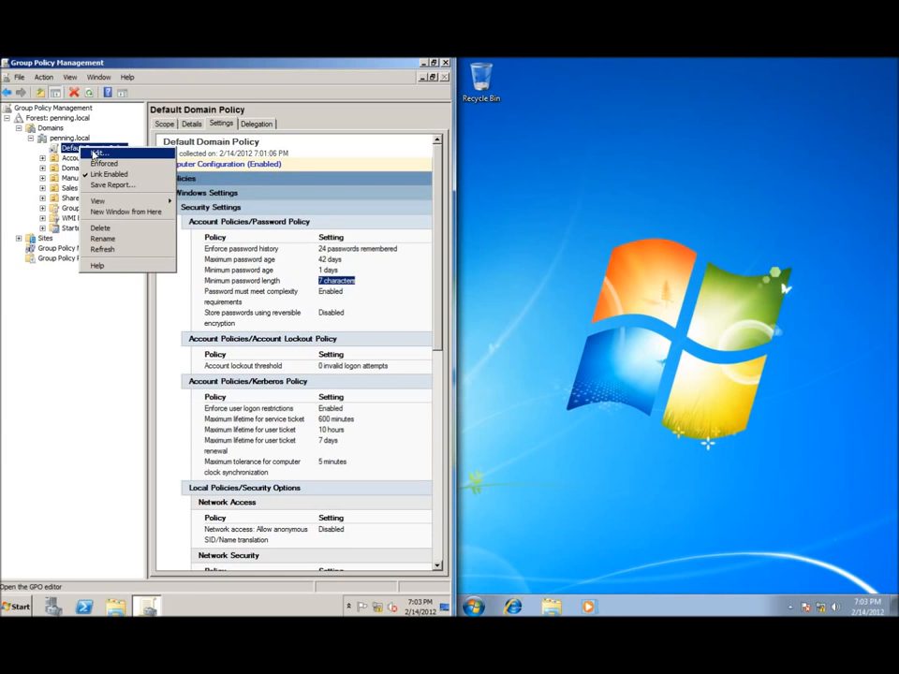
left_click(94, 152)
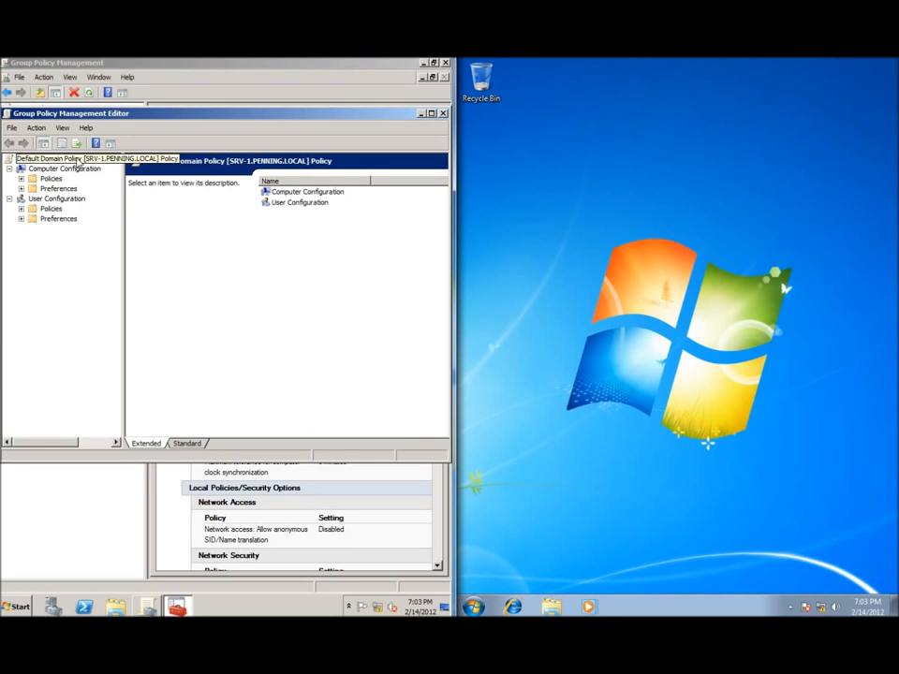
left_click_drag(178, 113, 164, 246)
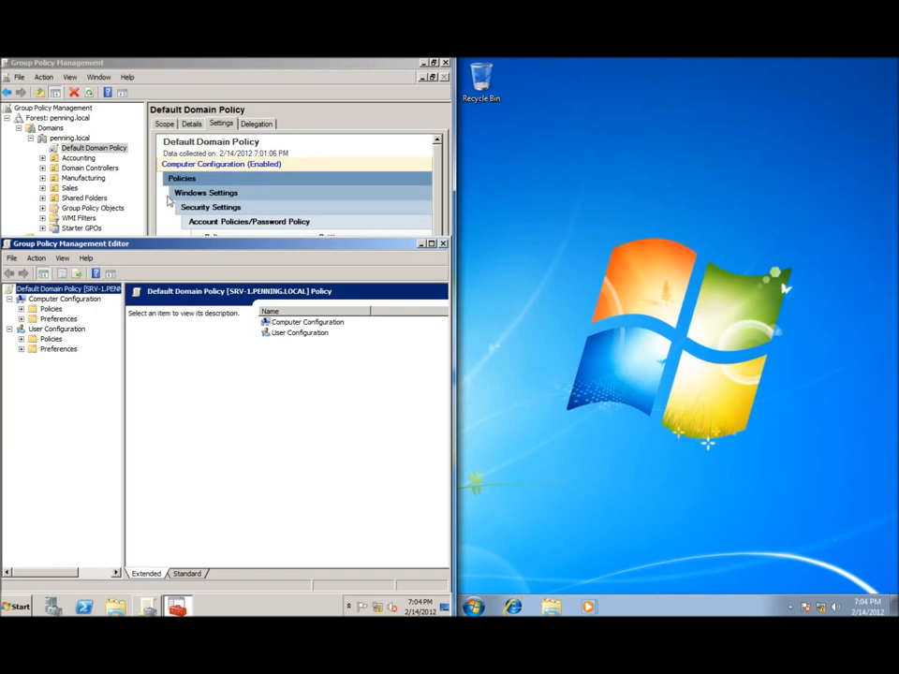
Step: Show the Password Policy settings under Computer Configuration's Windows Settings, Security Settings, Account Policies, and widen the tree pane
left_click(21, 309)
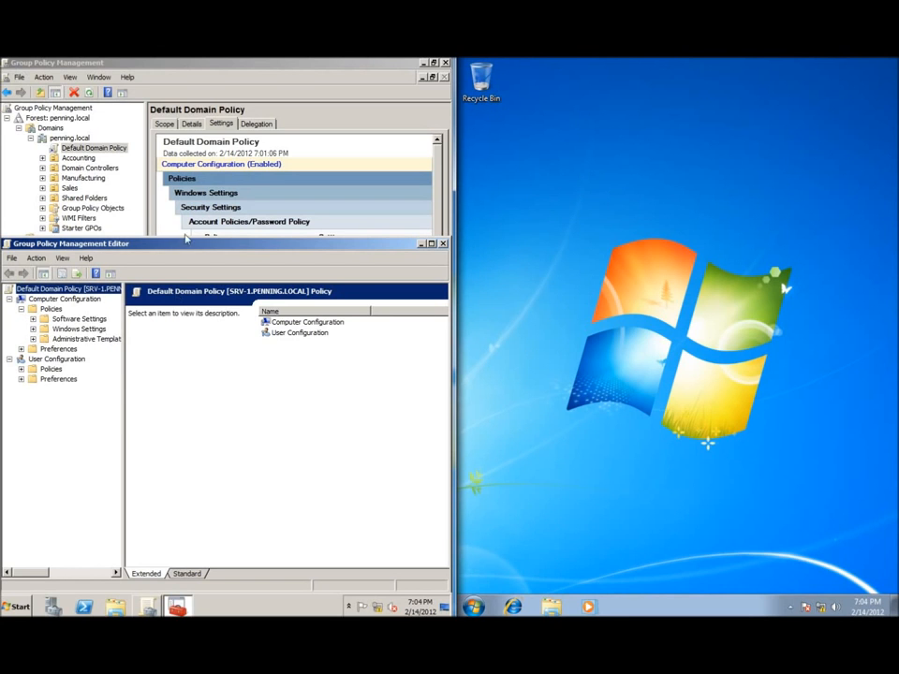
left_click(33, 329)
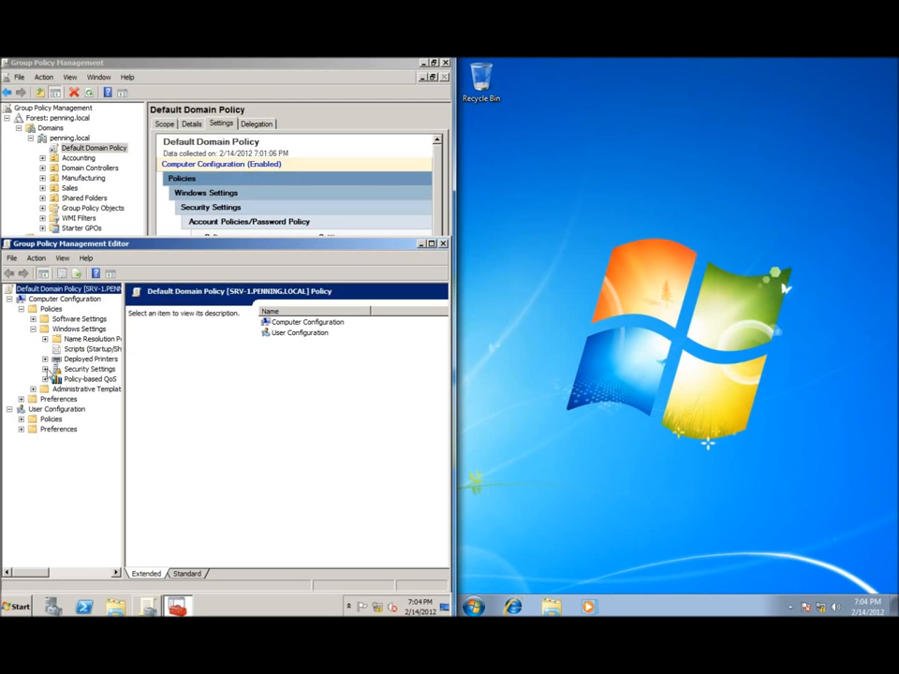
left_click(45, 369)
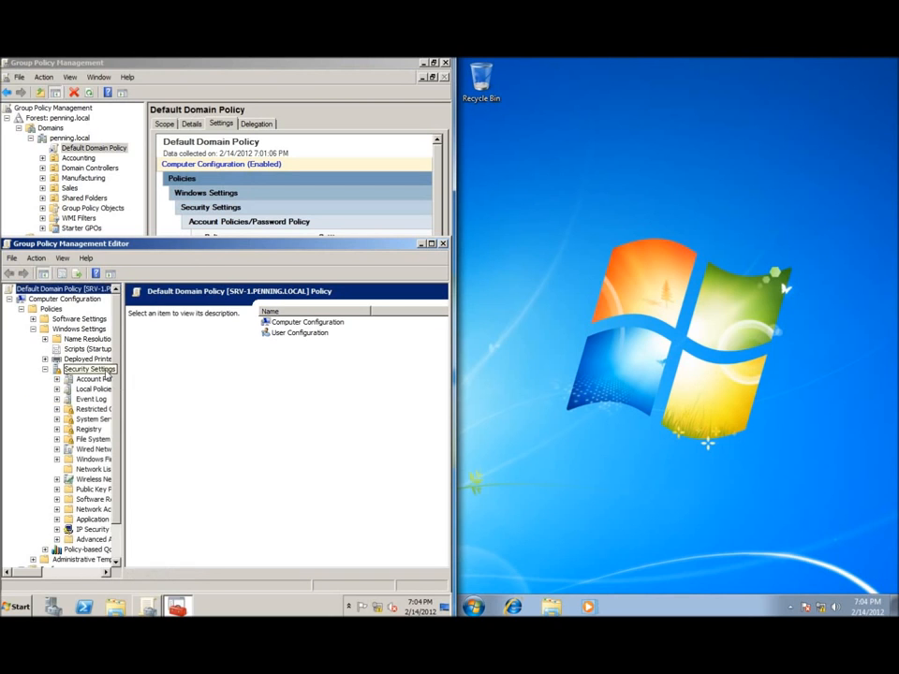
left_click(57, 379)
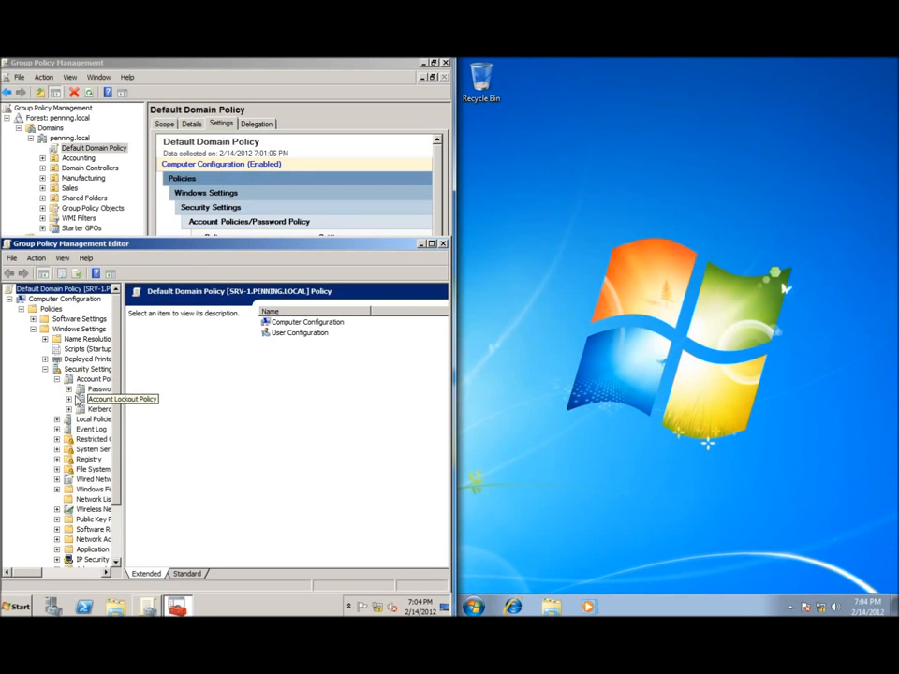
left_click(86, 388)
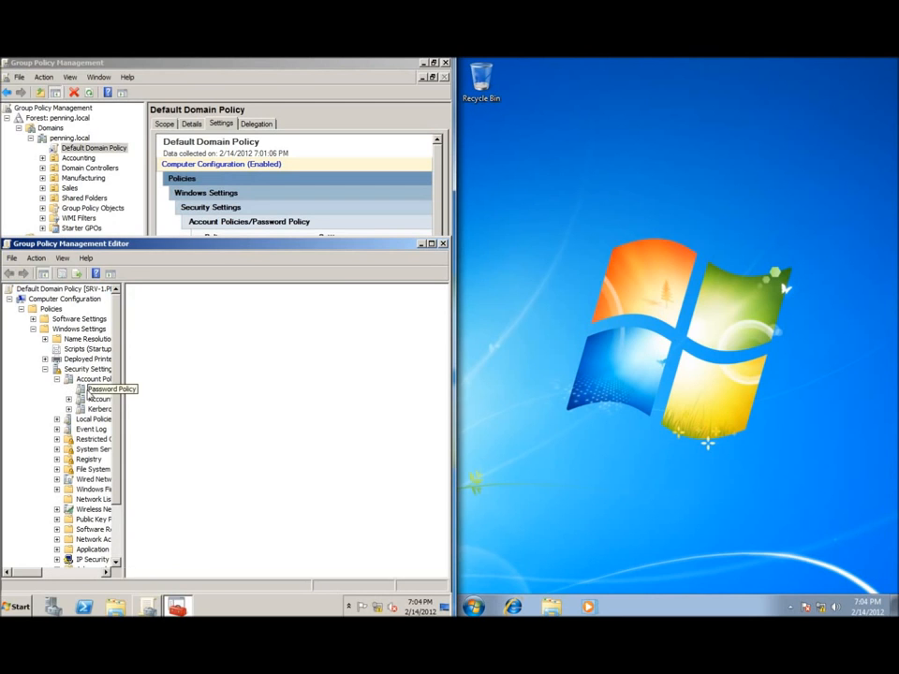
left_click_drag(123, 417, 165, 417)
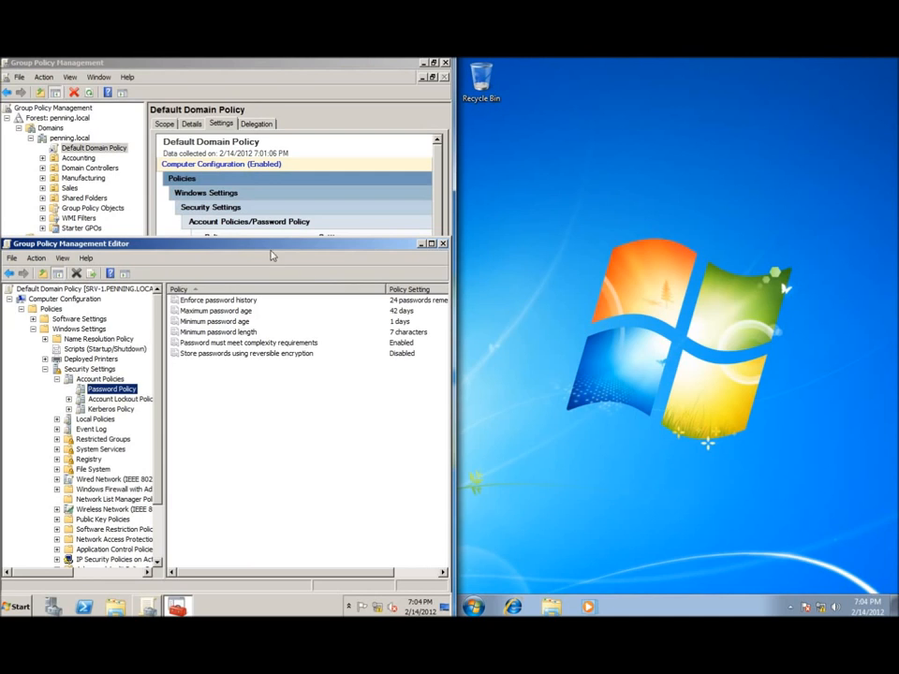
Step: Read the explanation of the Maximum password age policy and close its properties
double_click(232, 316)
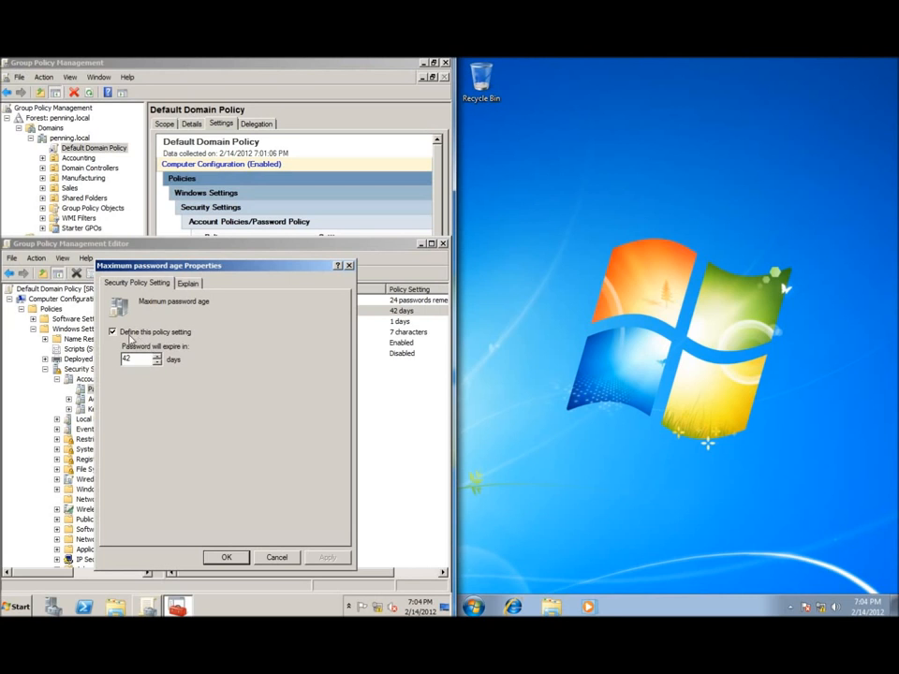
left_click(186, 286)
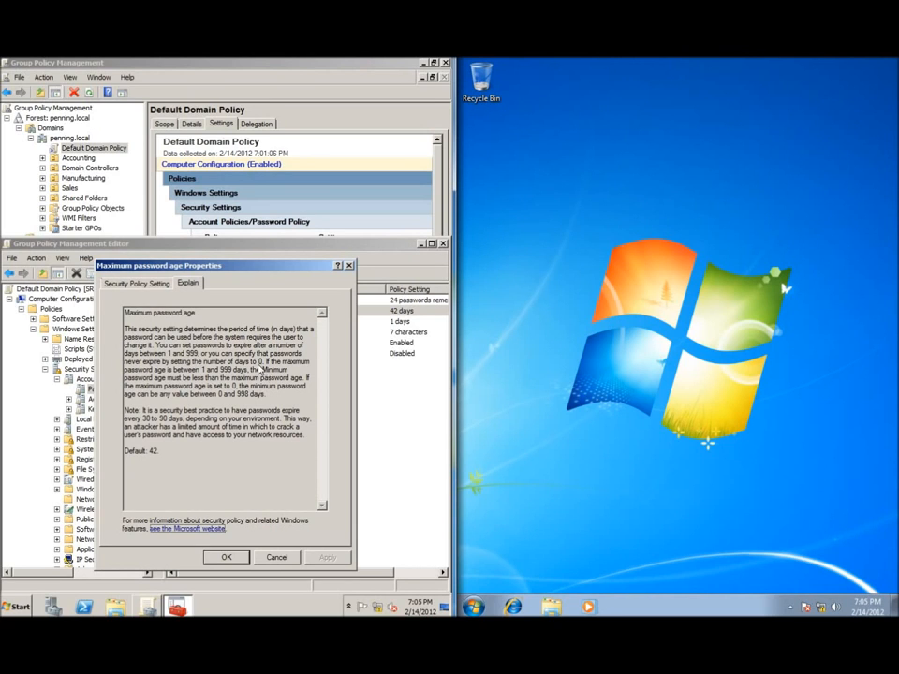
double_click(260, 363)
key("Escape")
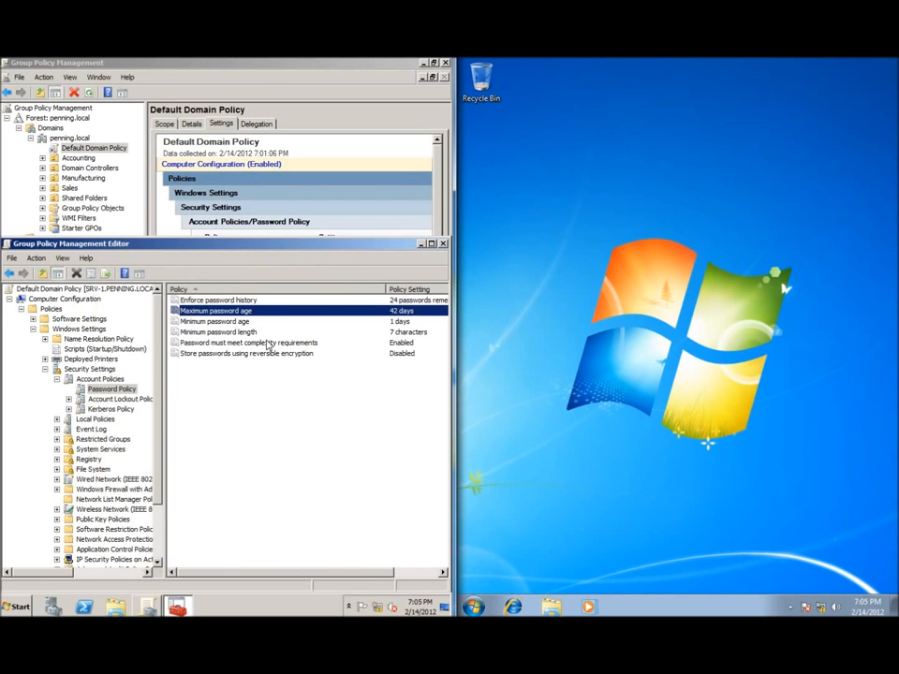
Step: Set the Maximum password age policy to 0 days and apply it
double_click(228, 314)
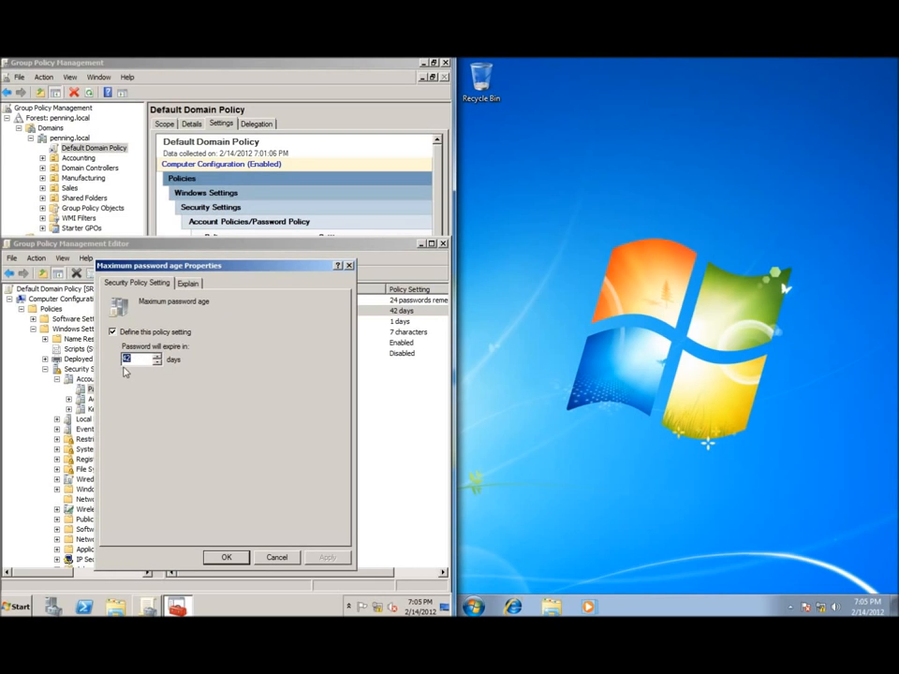
type("0")
left_click(332, 562)
left_click(227, 560)
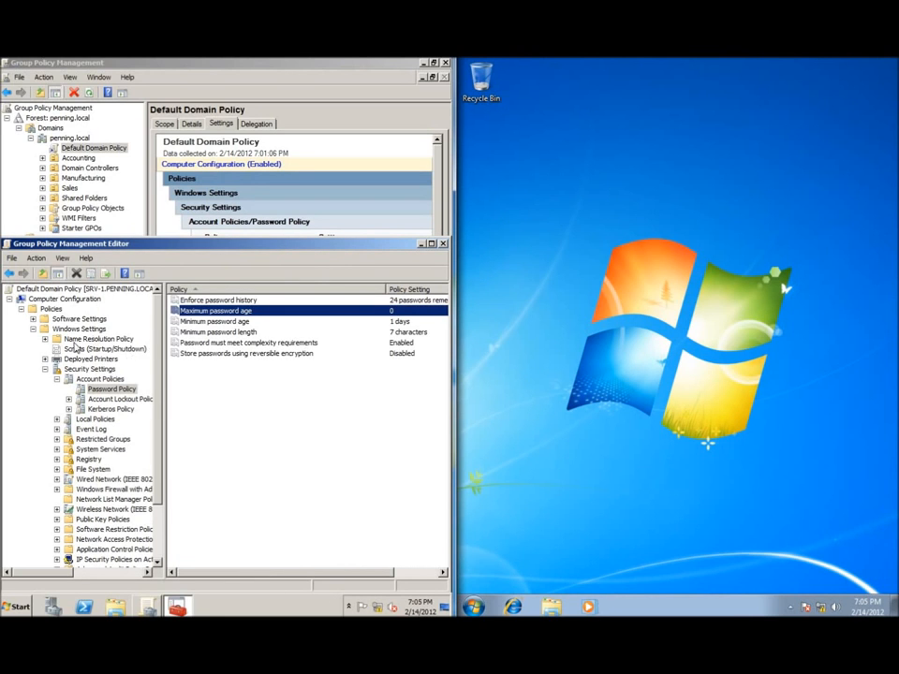
Step: Check the explanation of the Minimum password age policy and set its value to 0 days
double_click(229, 324)
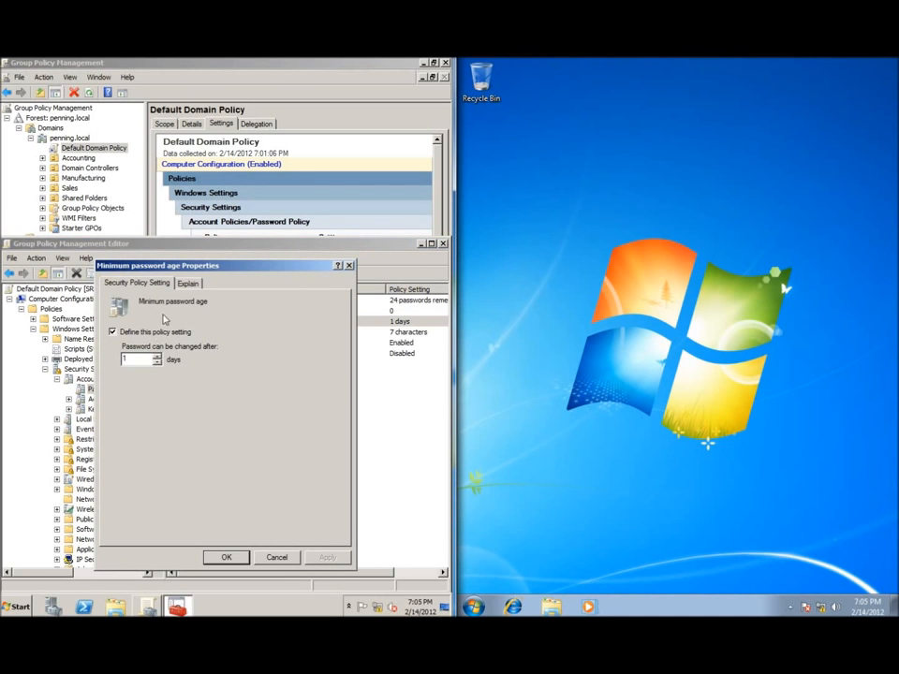
left_click(187, 284)
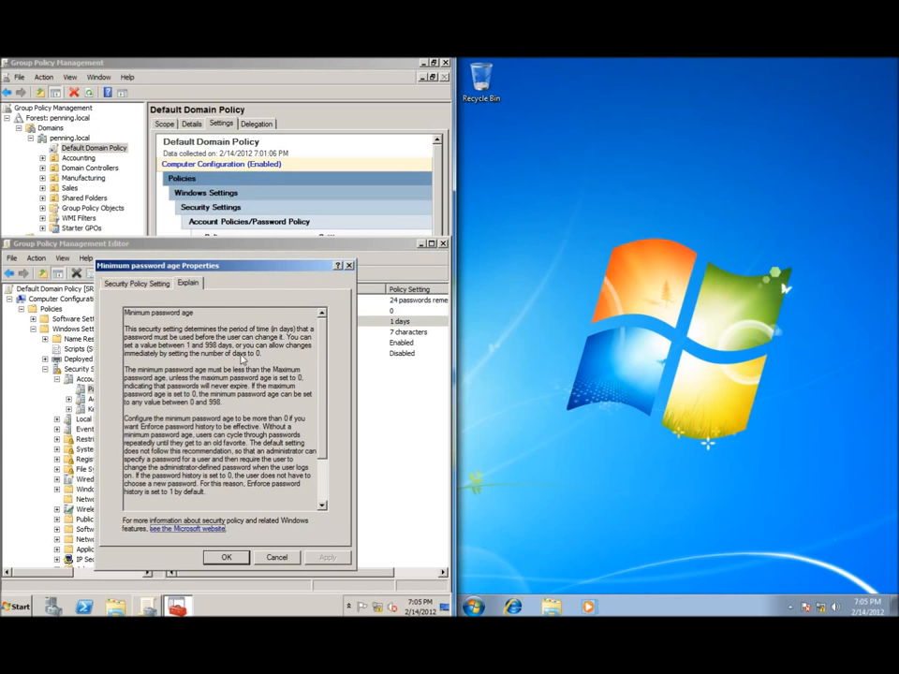
left_click_drag(252, 355, 264, 357)
left_click(136, 283)
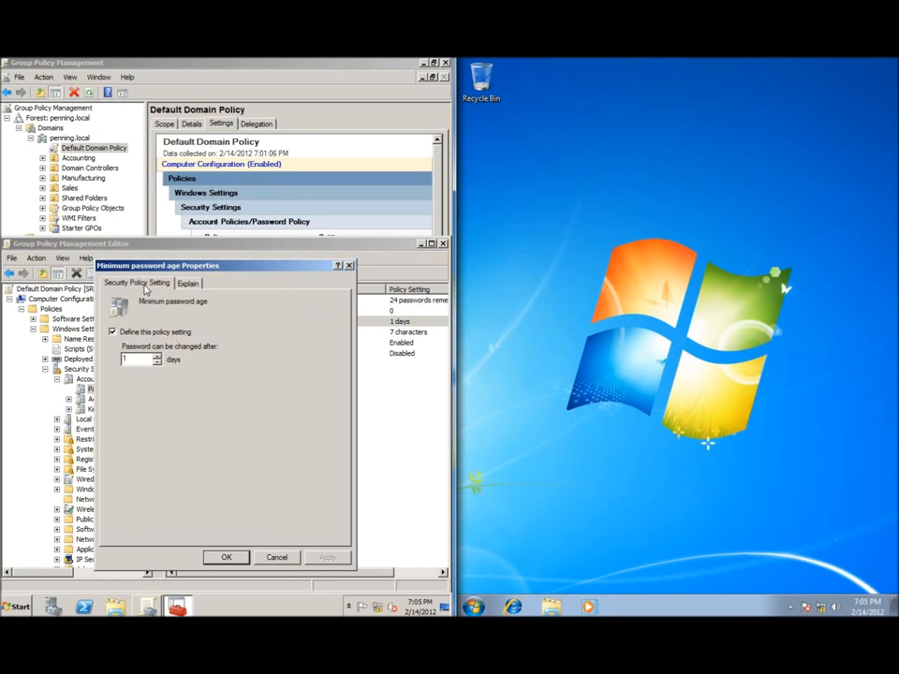
type("0")
left_click(226, 557)
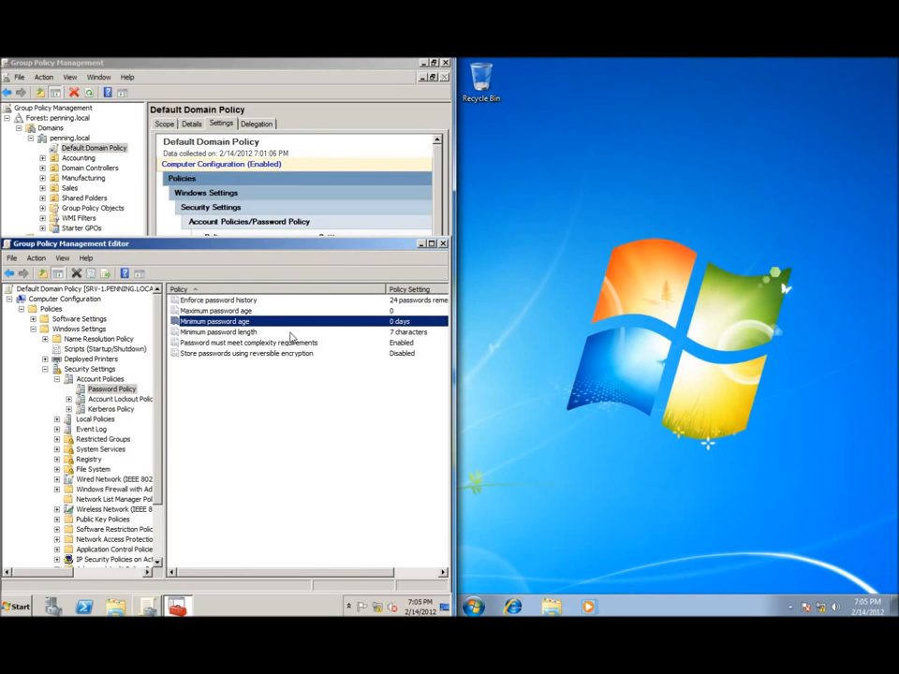
Step: Read the explanation of the Minimum password length policy and close its properties
double_click(246, 333)
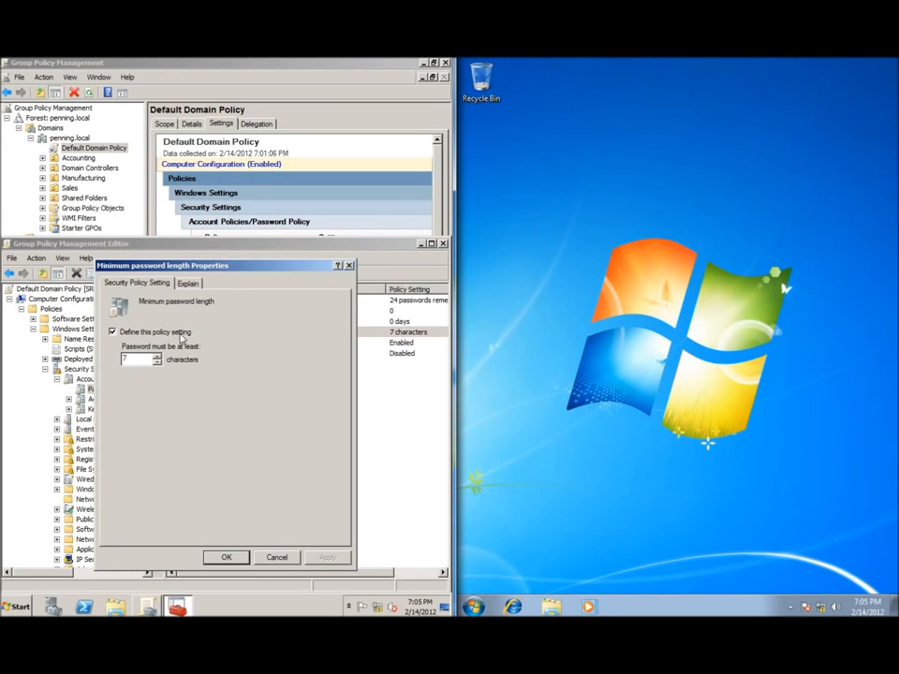
left_click(187, 283)
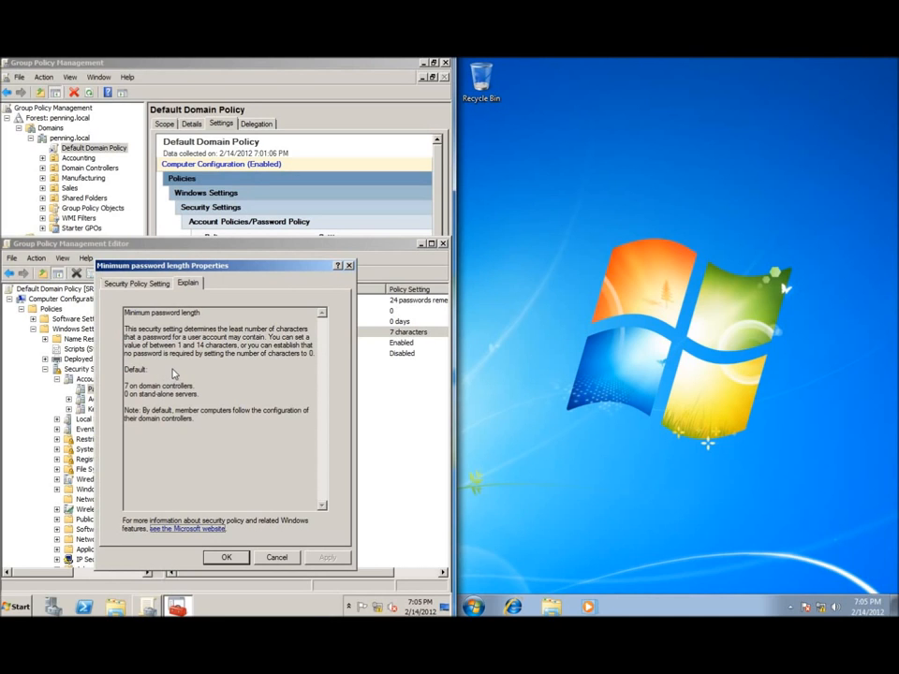
left_click(140, 284)
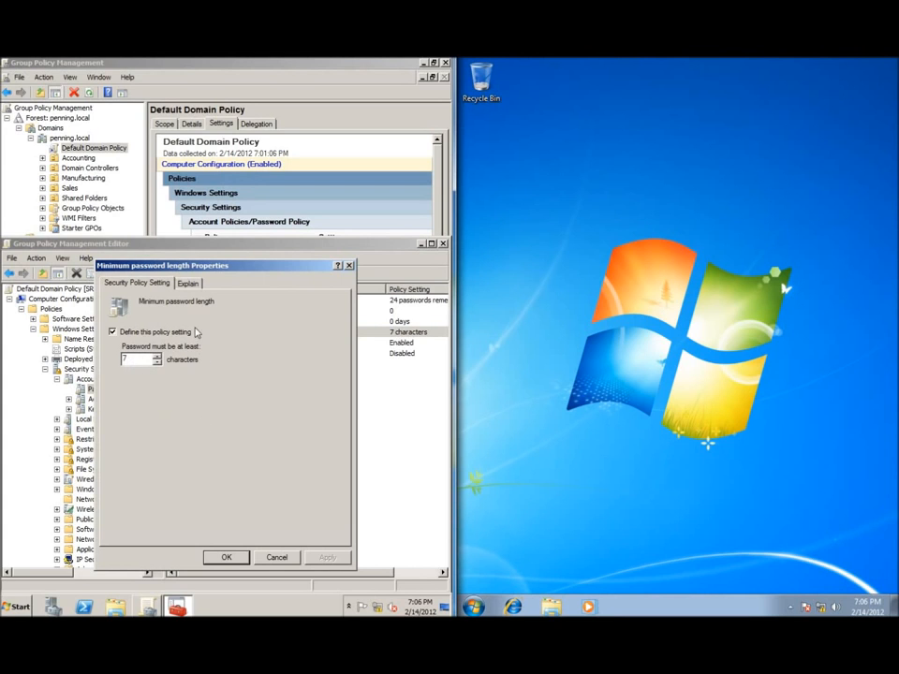
left_click(227, 558)
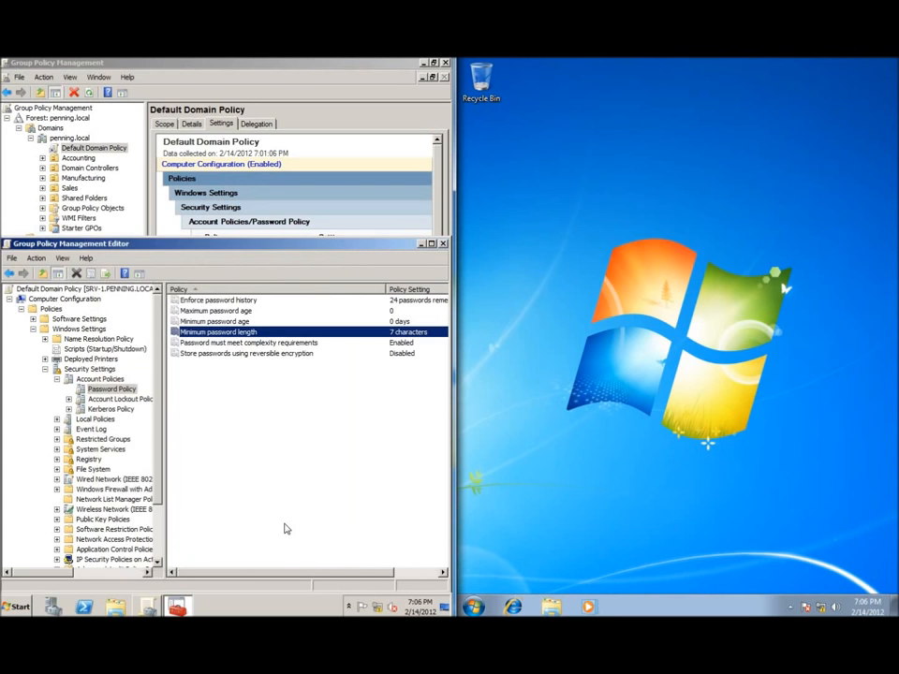
Step: Read the explanation of the Password must meet complexity requirements policy, then leave that policy setting undefined and confirm
double_click(241, 343)
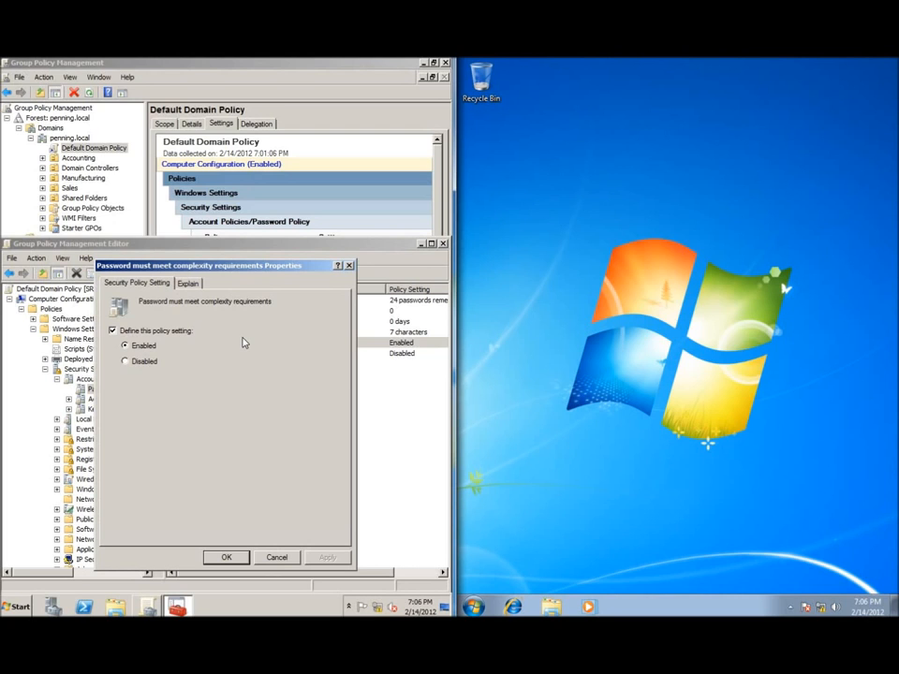
left_click(188, 283)
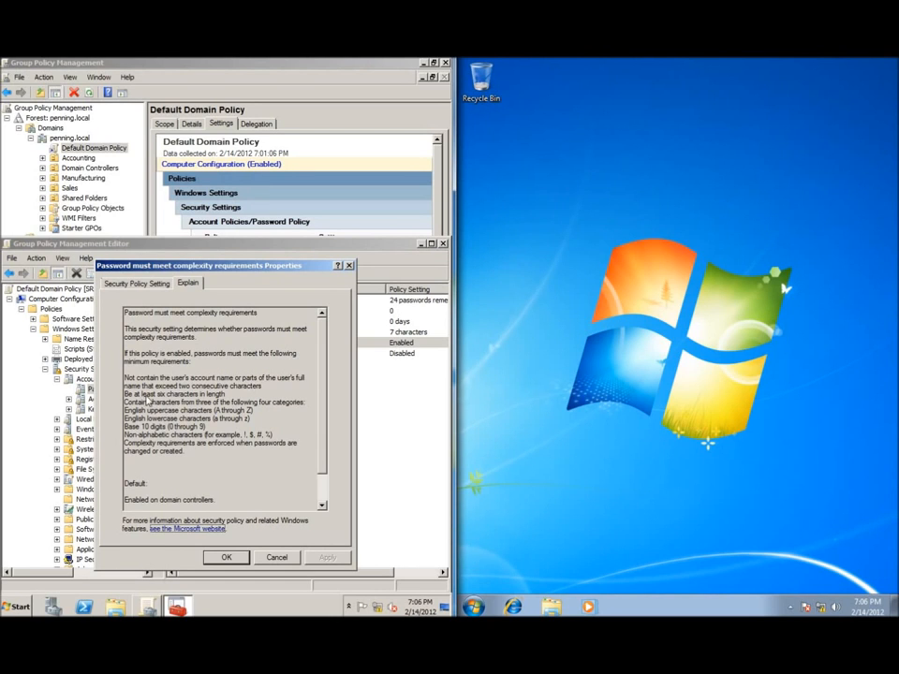
left_click_drag(140, 395, 215, 400)
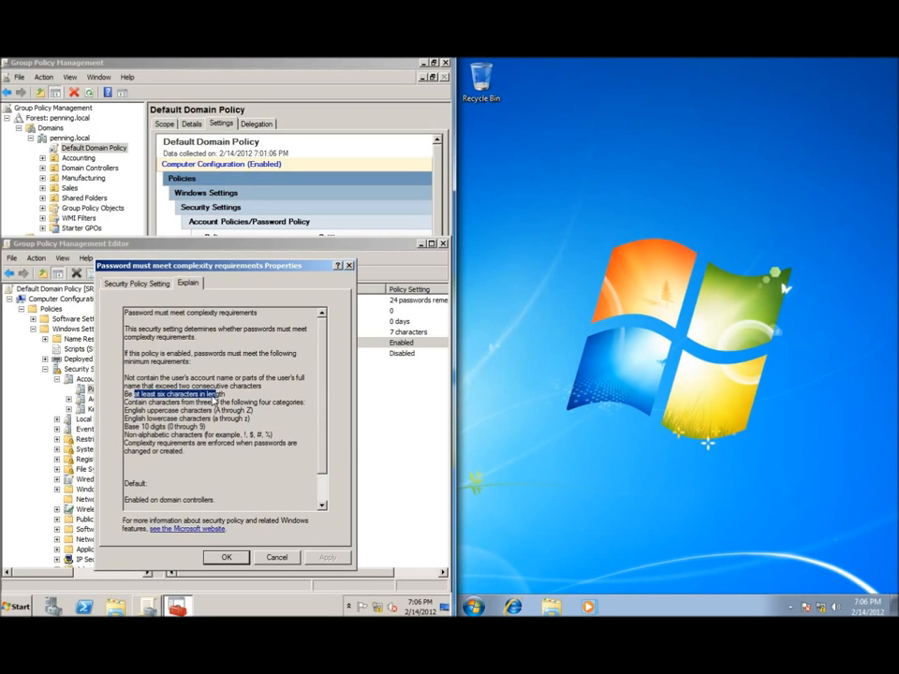
left_click(160, 284)
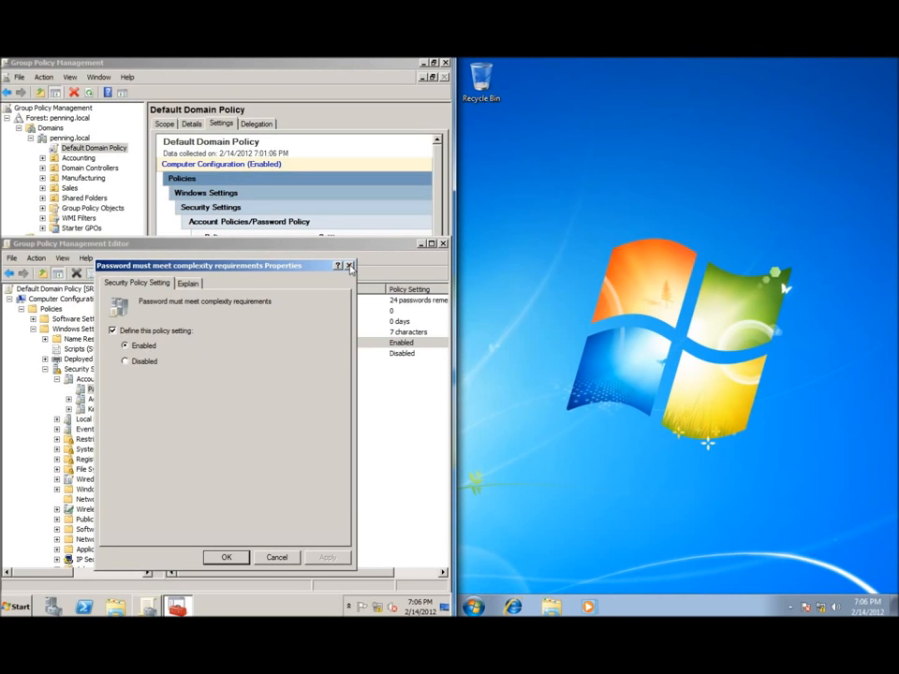
left_click(112, 332)
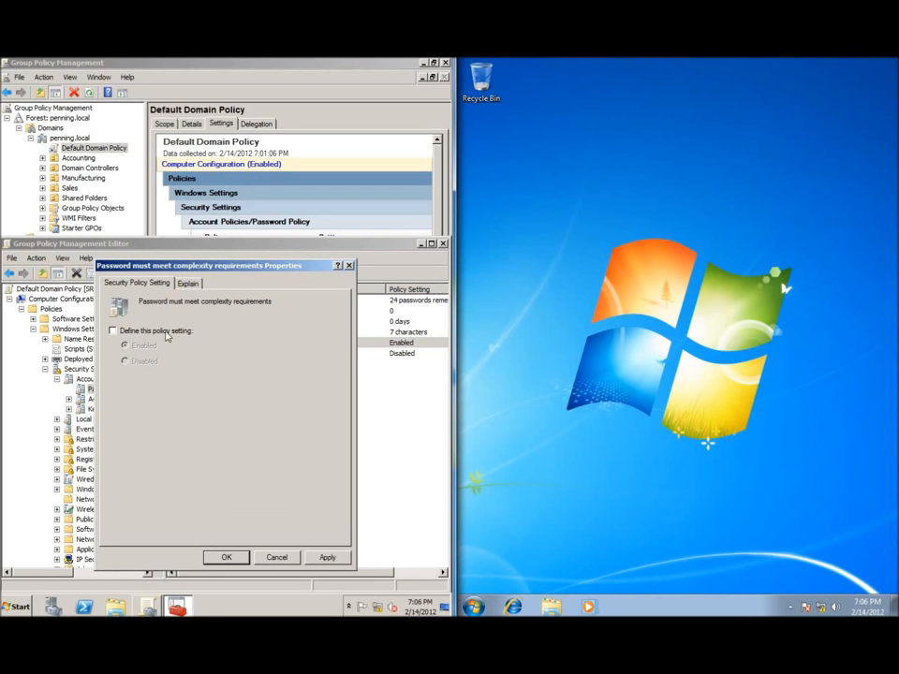
left_click(229, 556)
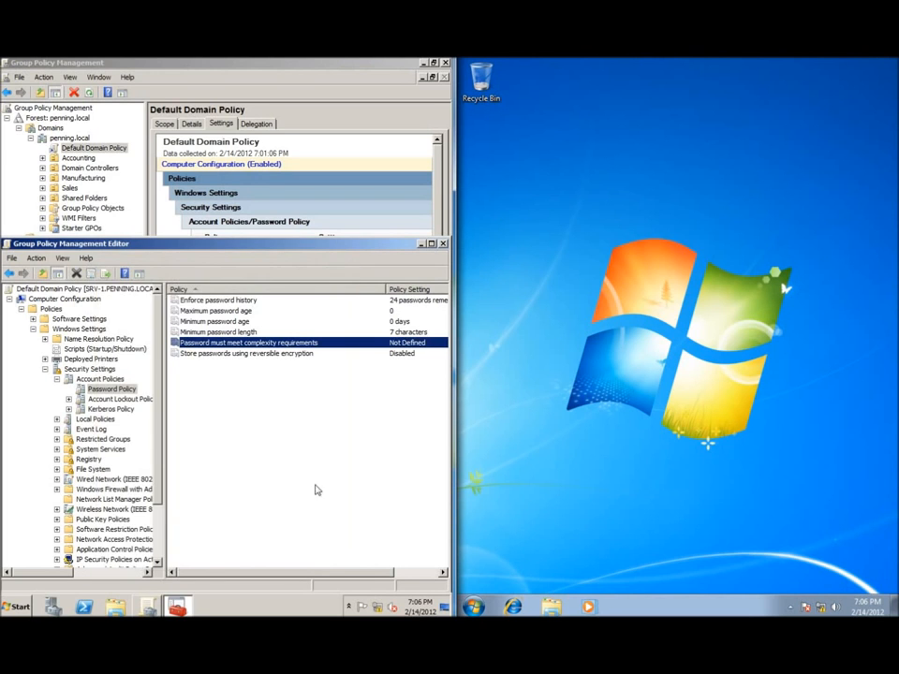
left_click(406, 333)
left_click(405, 341)
left_click(402, 332)
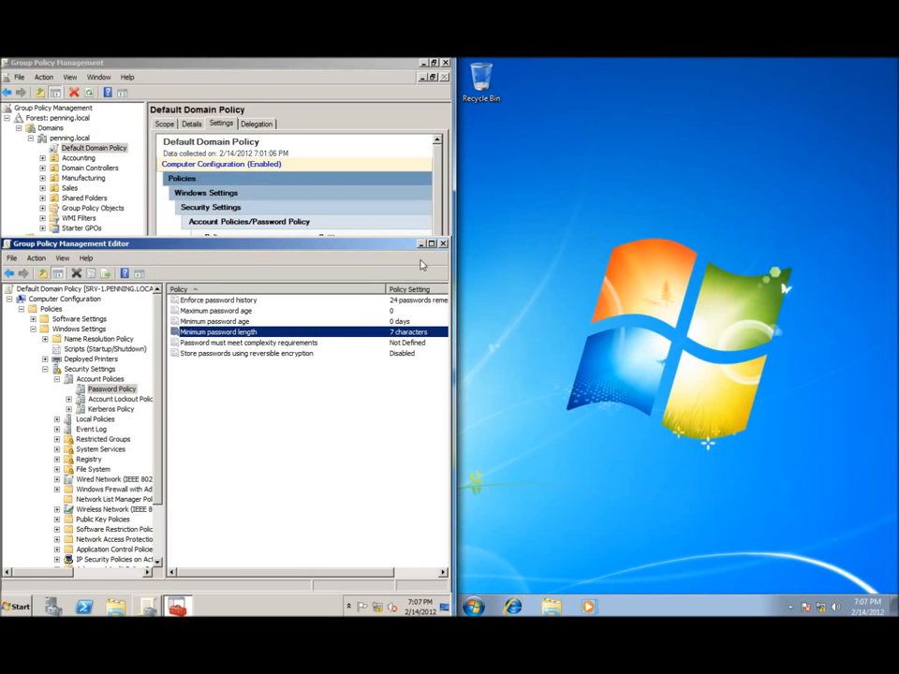
Step: Close the policy editor and refresh the Default Domain Policy settings report, dismissing the security and GPO link messages
left_click(443, 243)
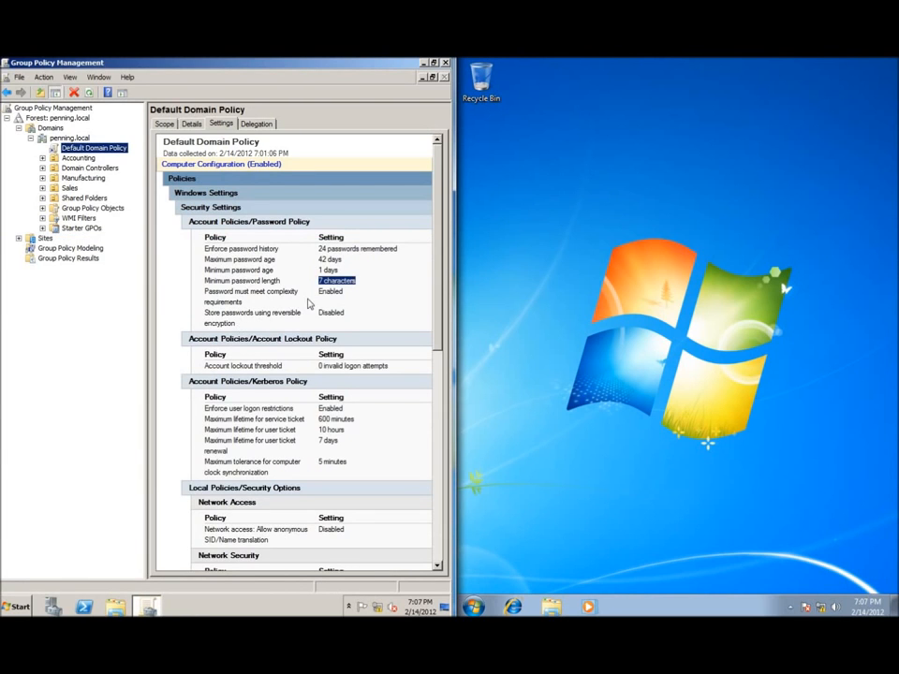
left_click(90, 94)
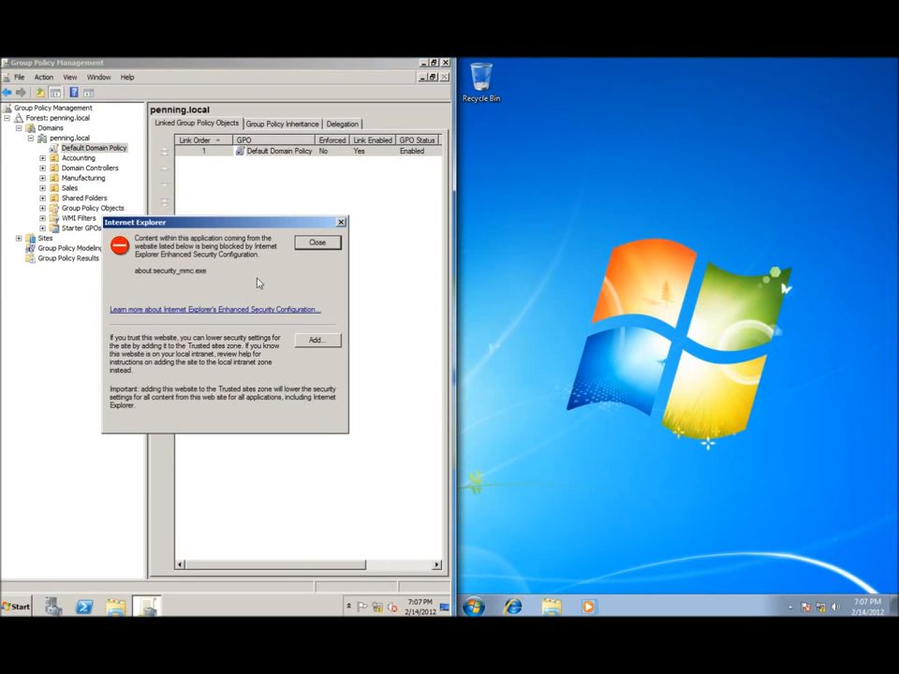
left_click(314, 241)
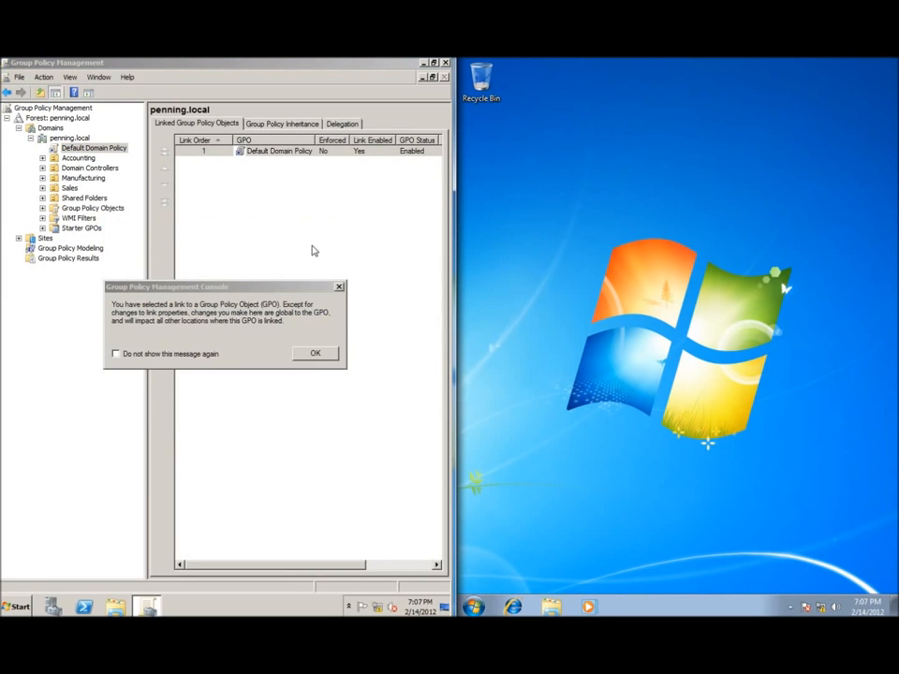
left_click(314, 353)
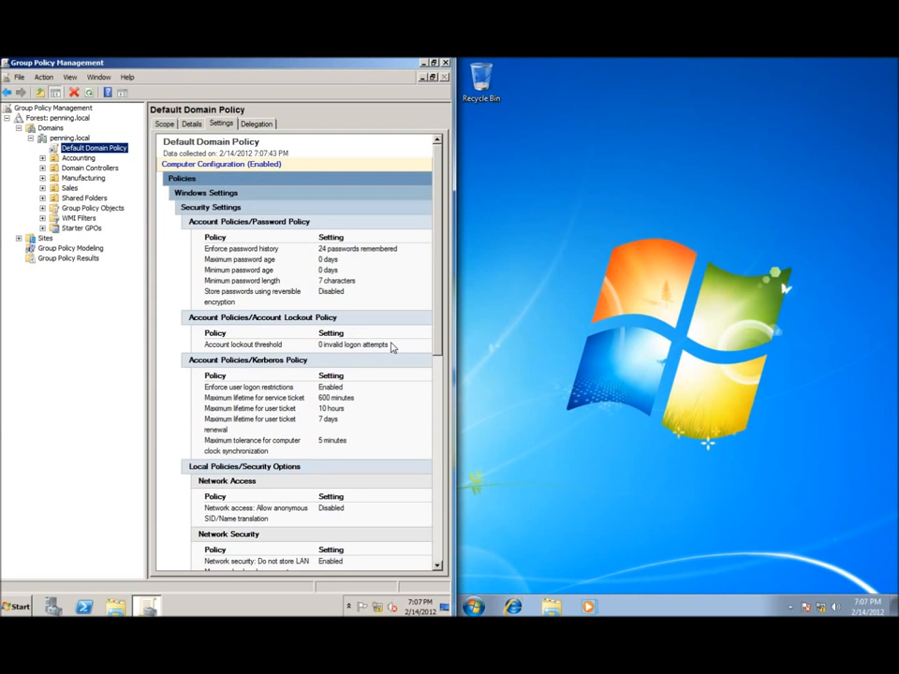
Step: Run gpupdate on the server to update its group policy
left_click(19, 606)
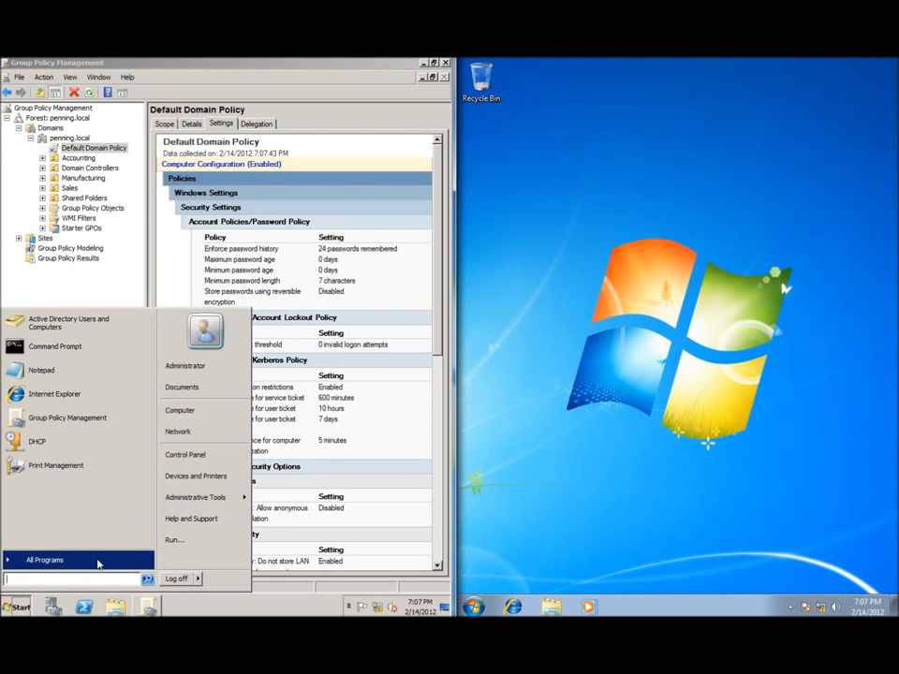
type("gpupdate")
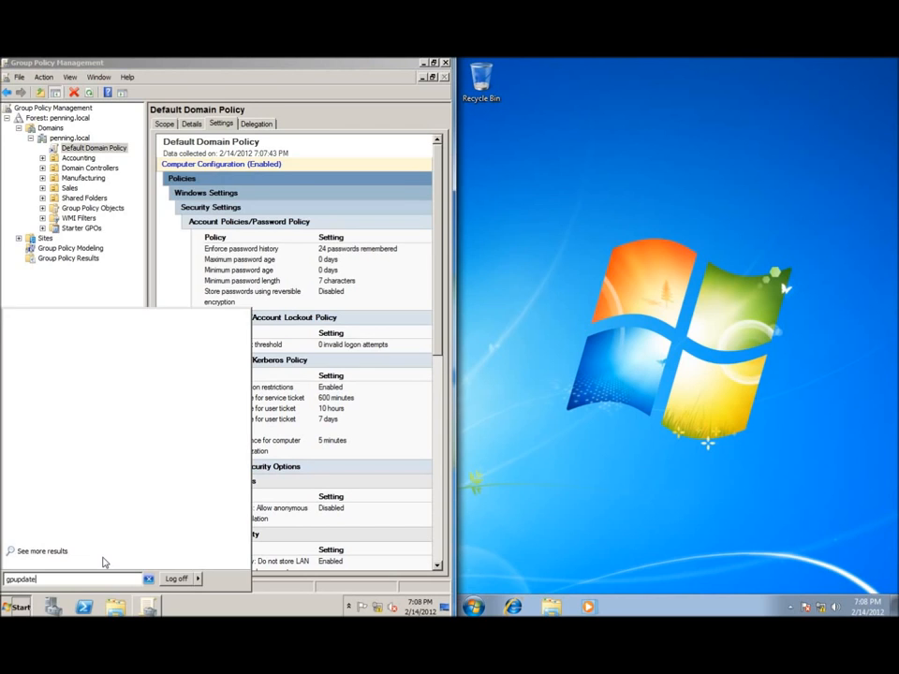
key("Return")
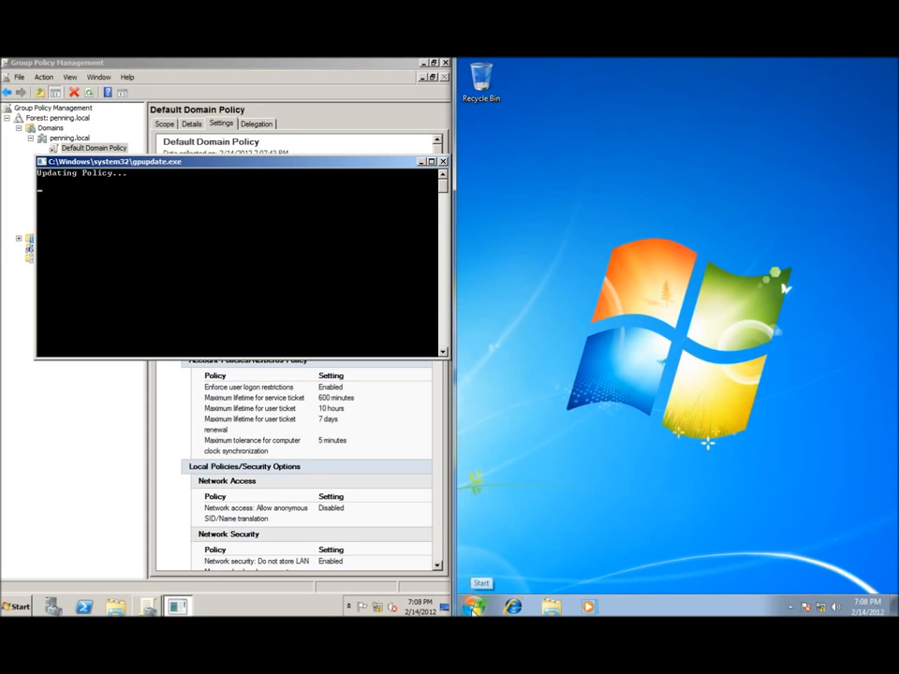
Step: Switch to the Windows 7 client and run gpupdate there as well
left_click(473, 606)
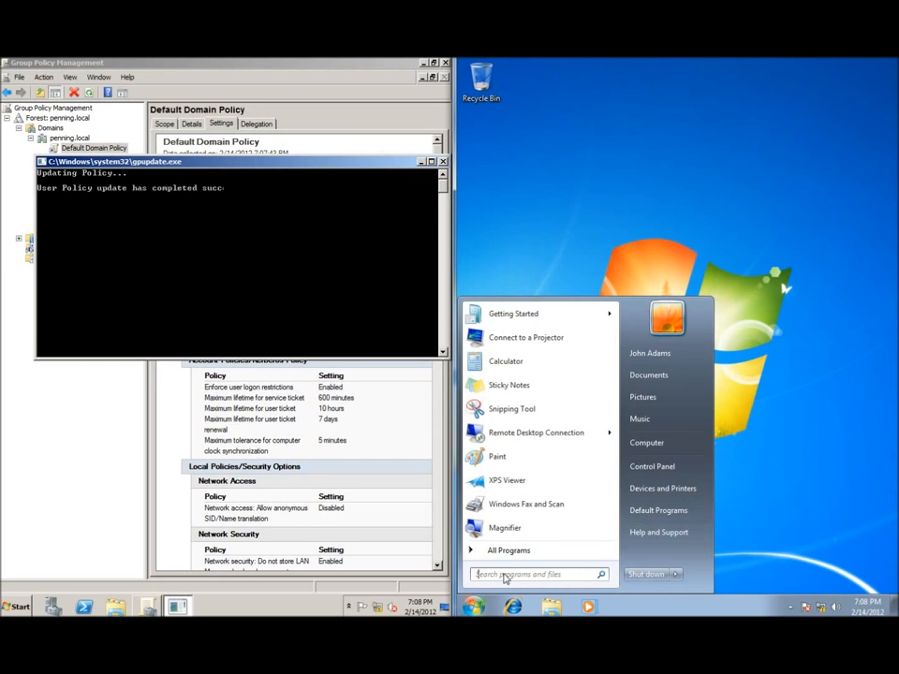
type("gp")
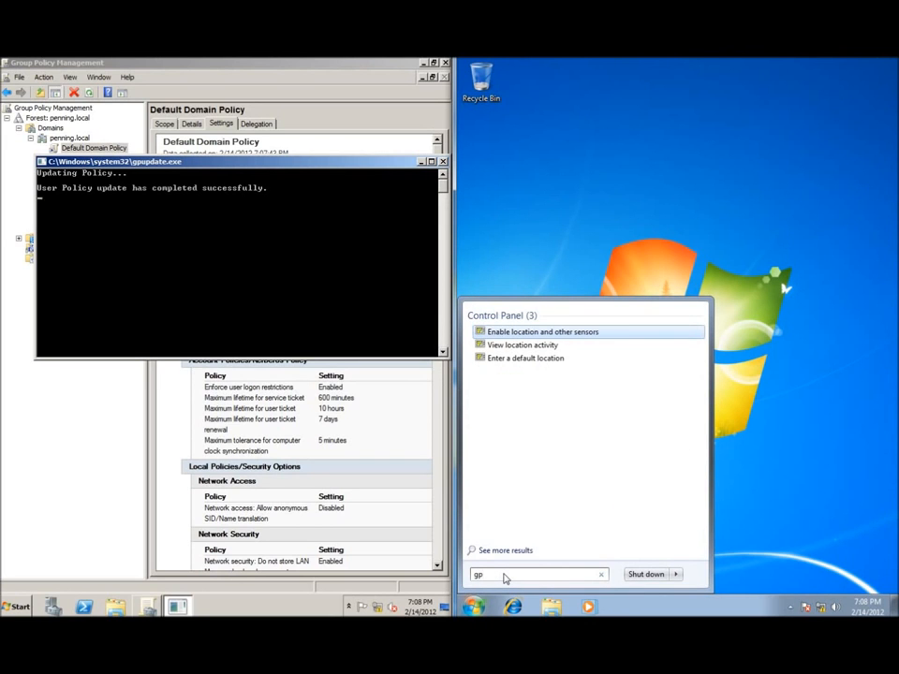
type("update")
key("Return")
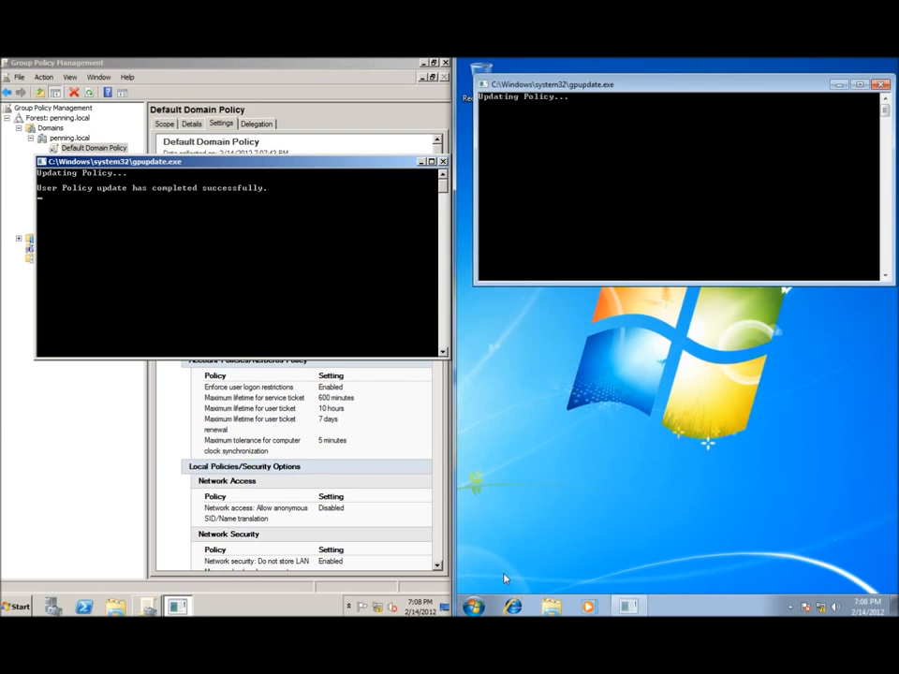